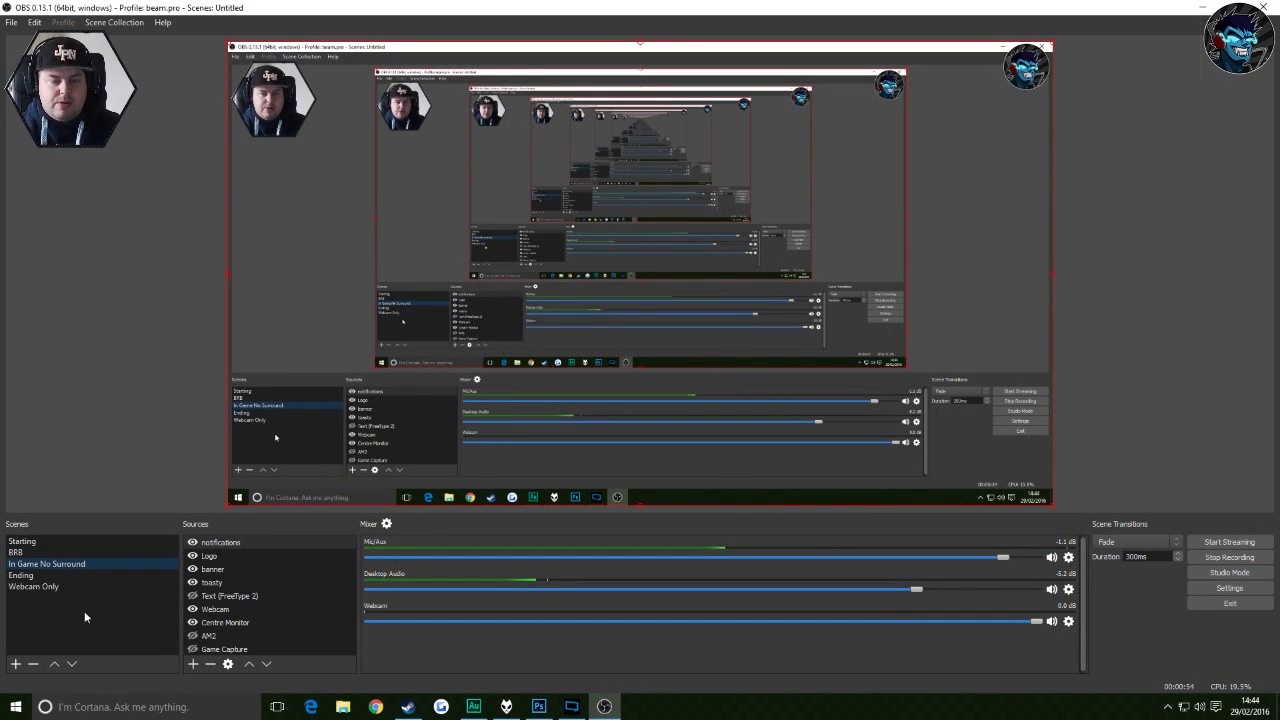
Open the Filters window for the Webcam source in OBS Studio.
left_click(222, 542)
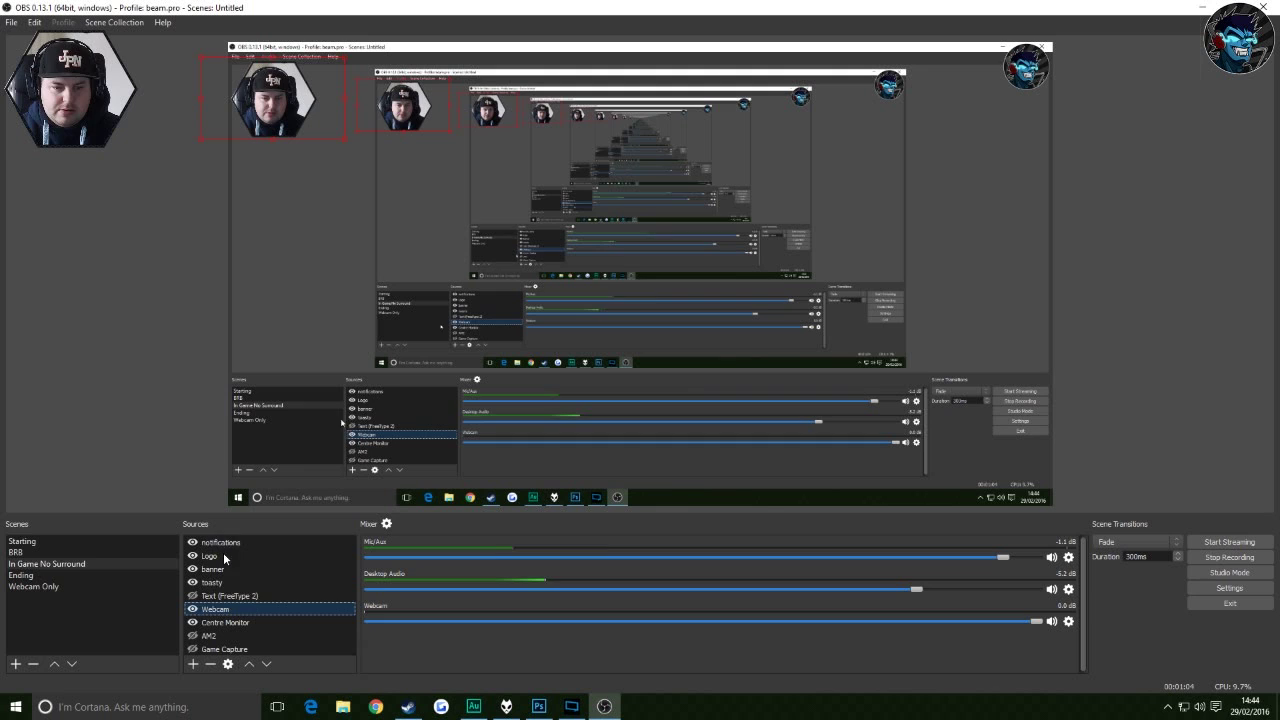
right_click(217, 611)
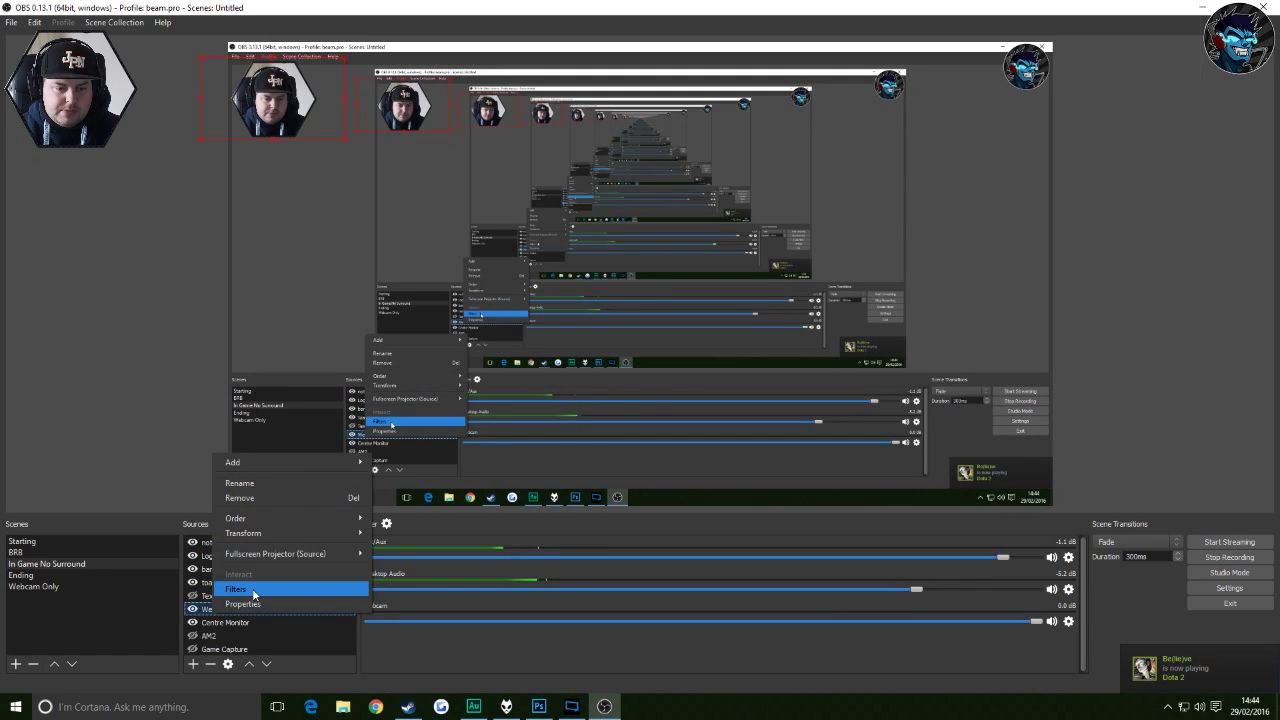
left_click(254, 594)
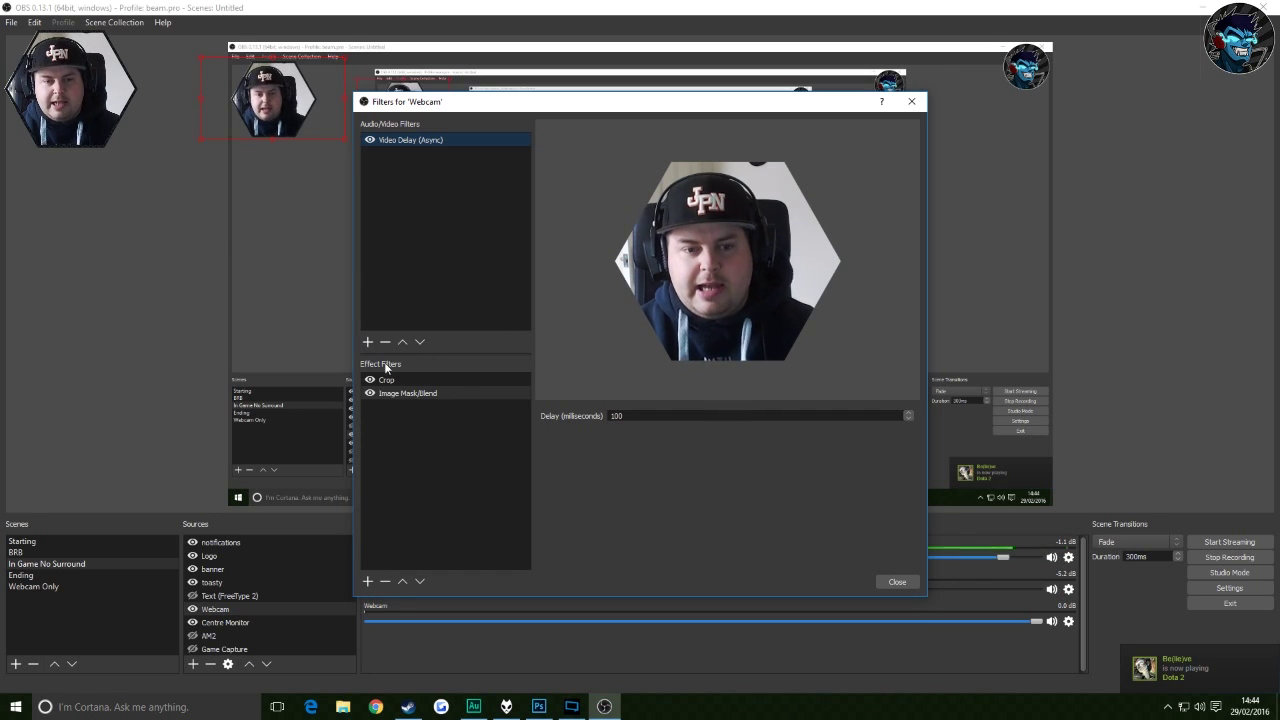
Select Image Mask/Blend and turn the hexagon mask off and back on to compare.
left_click(404, 394)
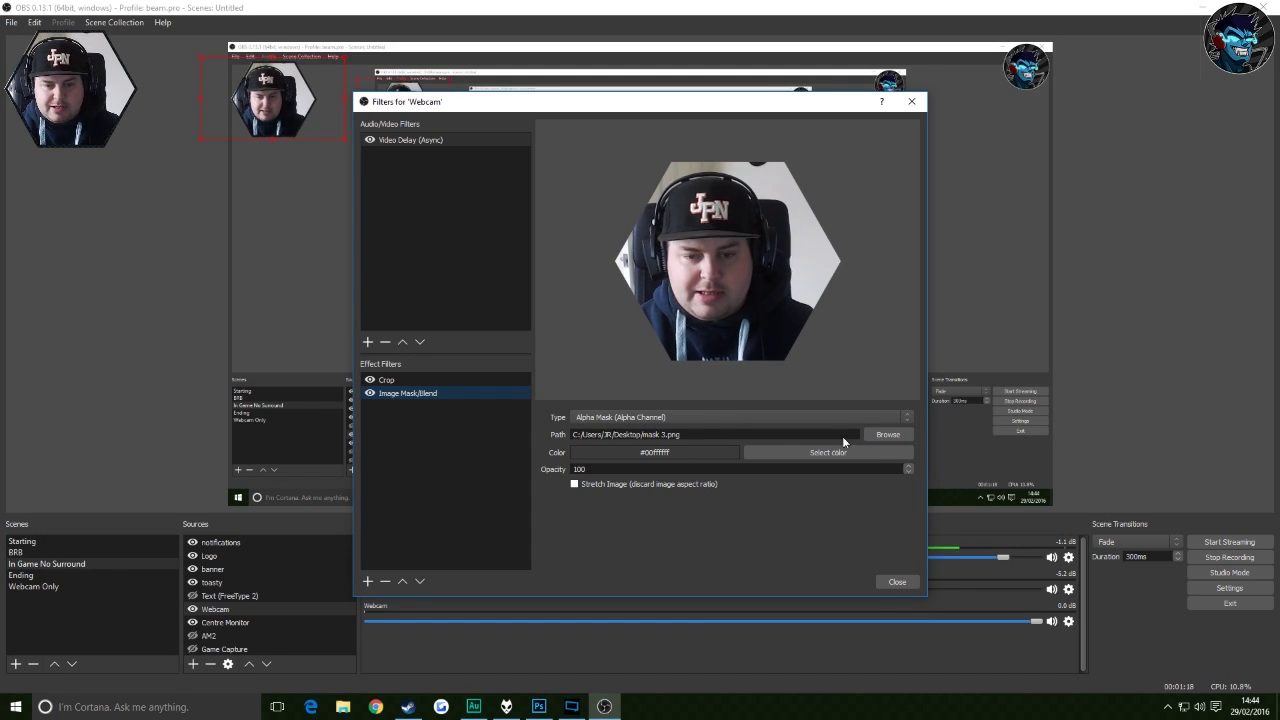
left_click(369, 394)
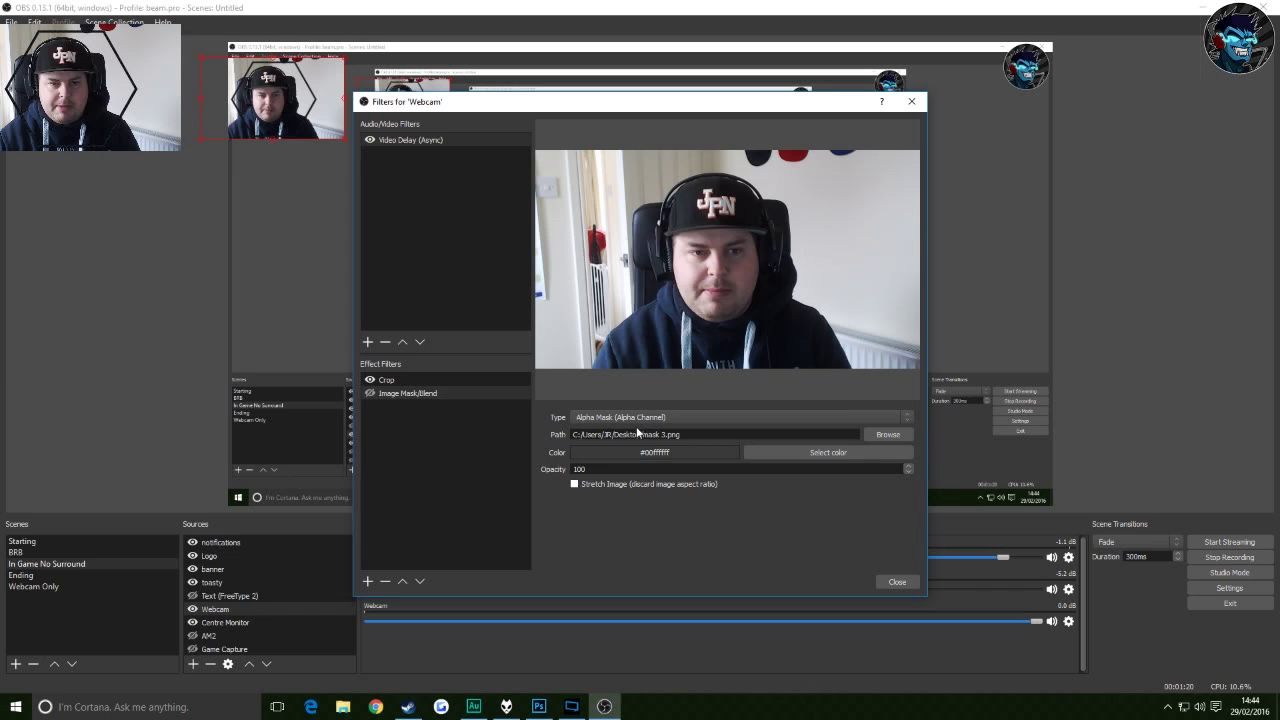
left_click(369, 394)
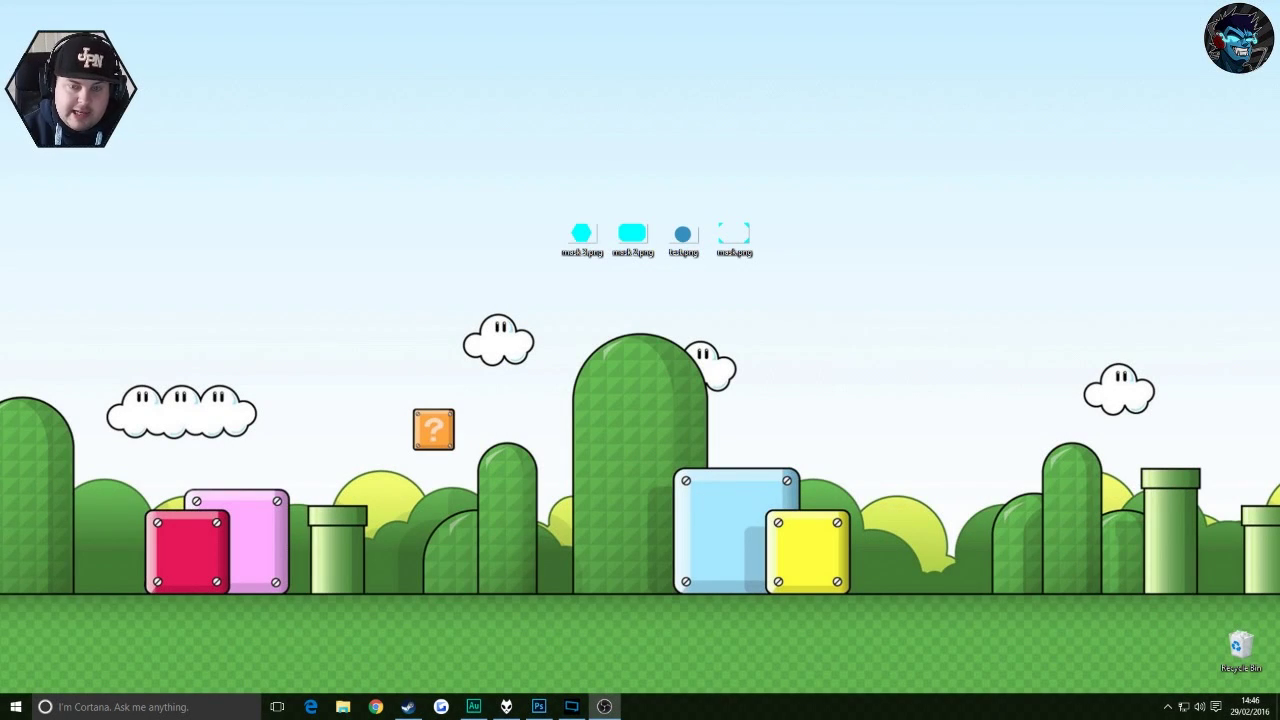
left_click_drag(549, 207, 786, 262)
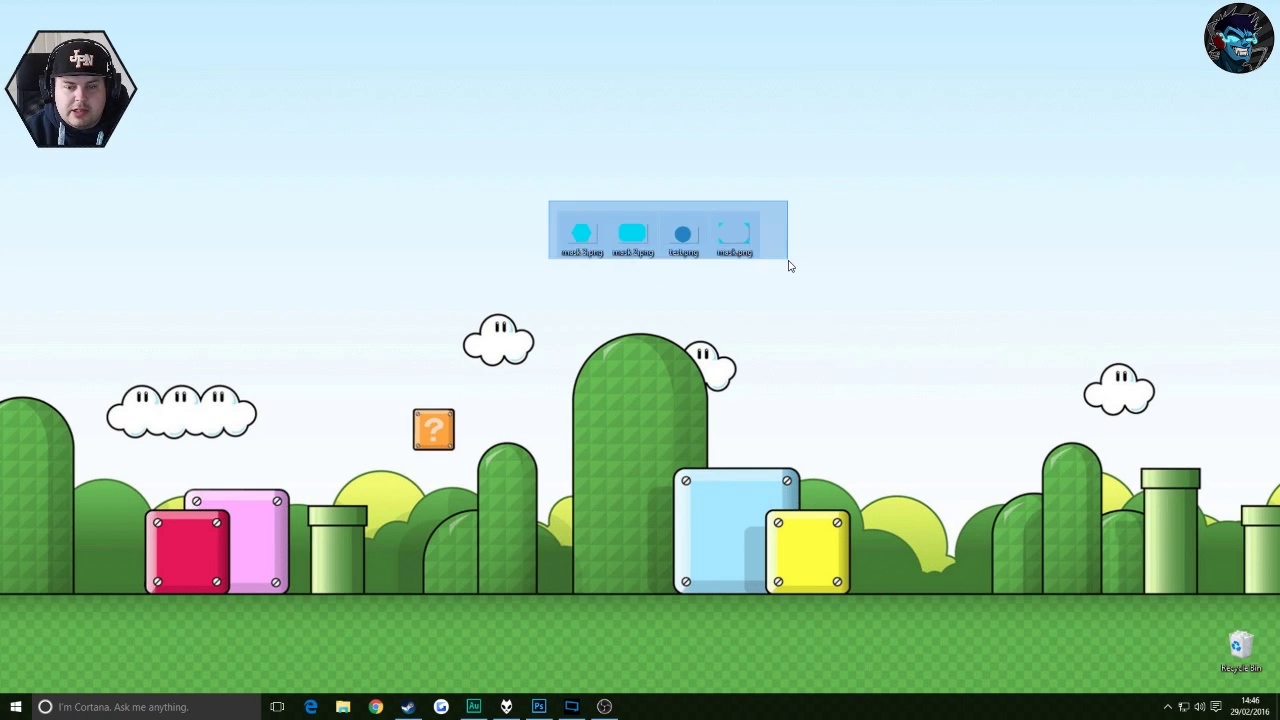
left_click(788, 265)
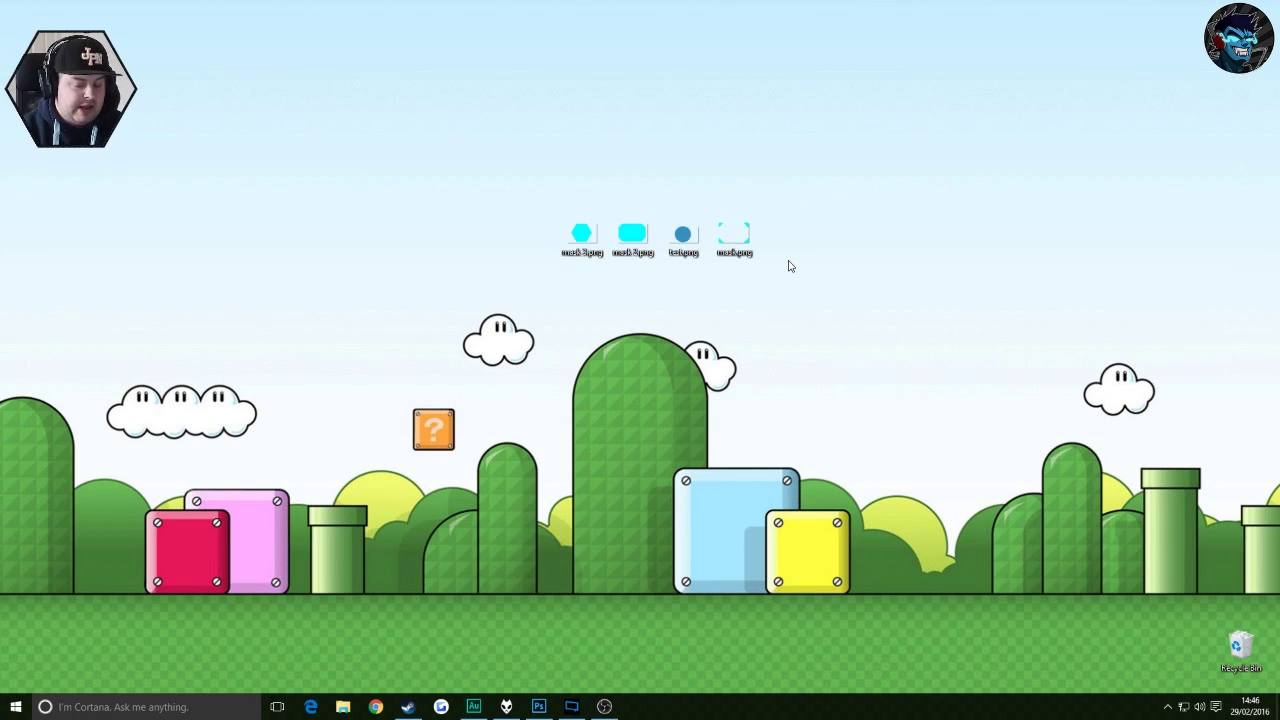
double_click(581, 236)
double_click(618, 20)
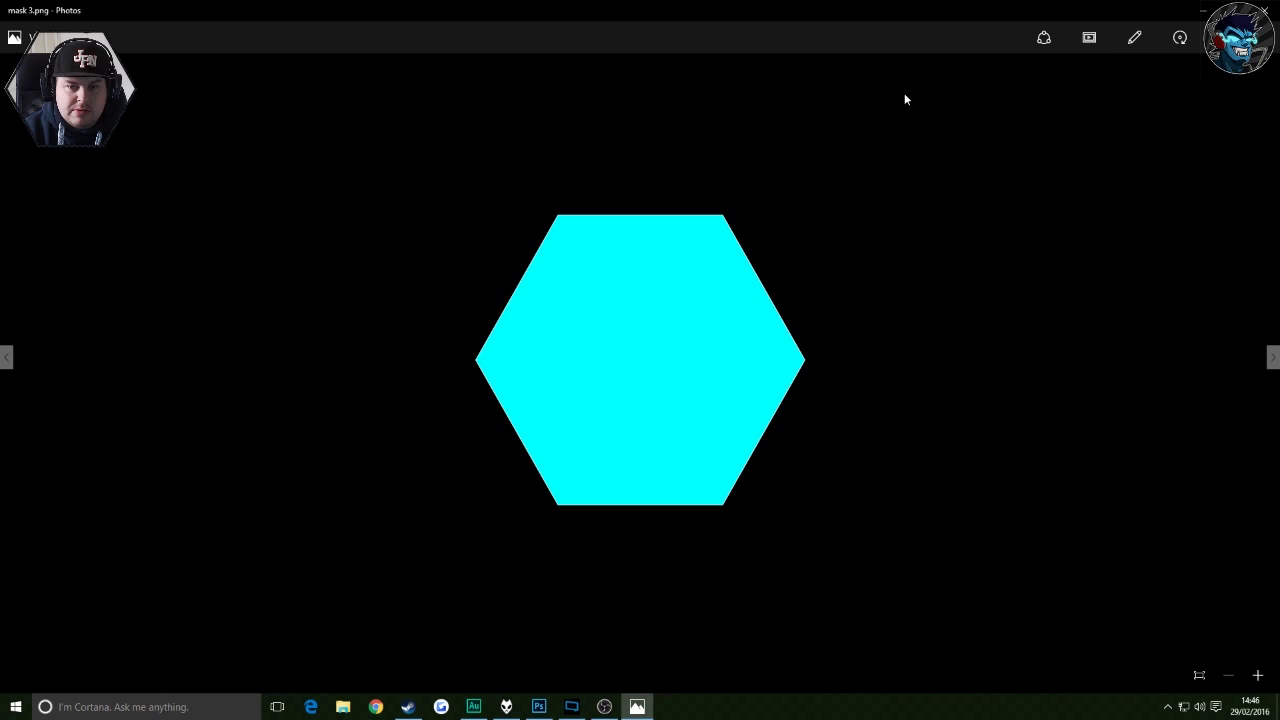
left_click(1262, 10)
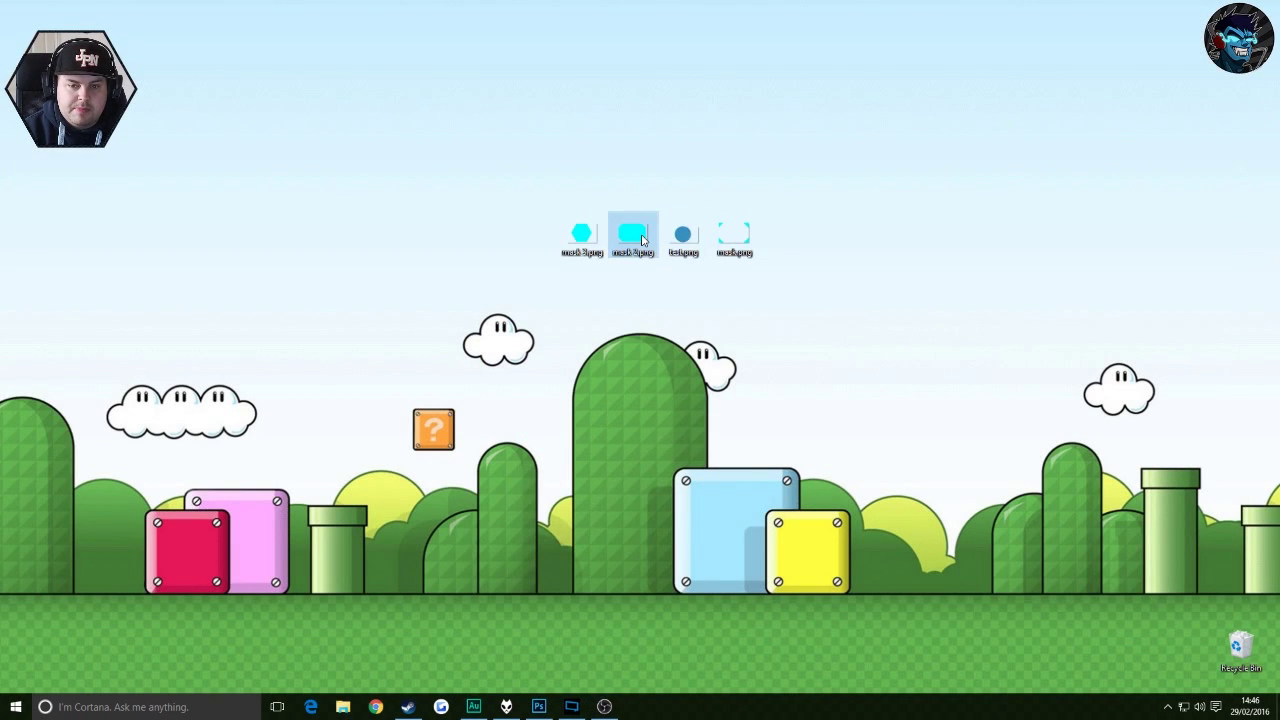
double_click(634, 234)
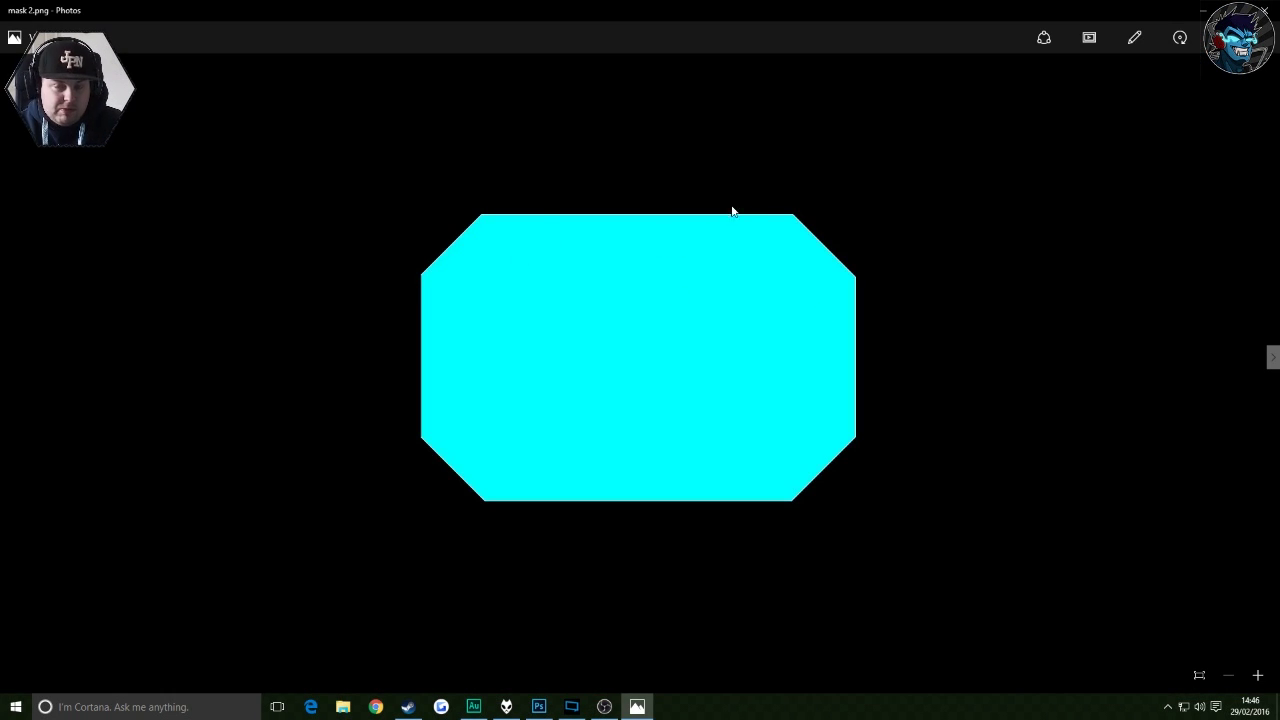
left_click(1263, 10)
double_click(681, 233)
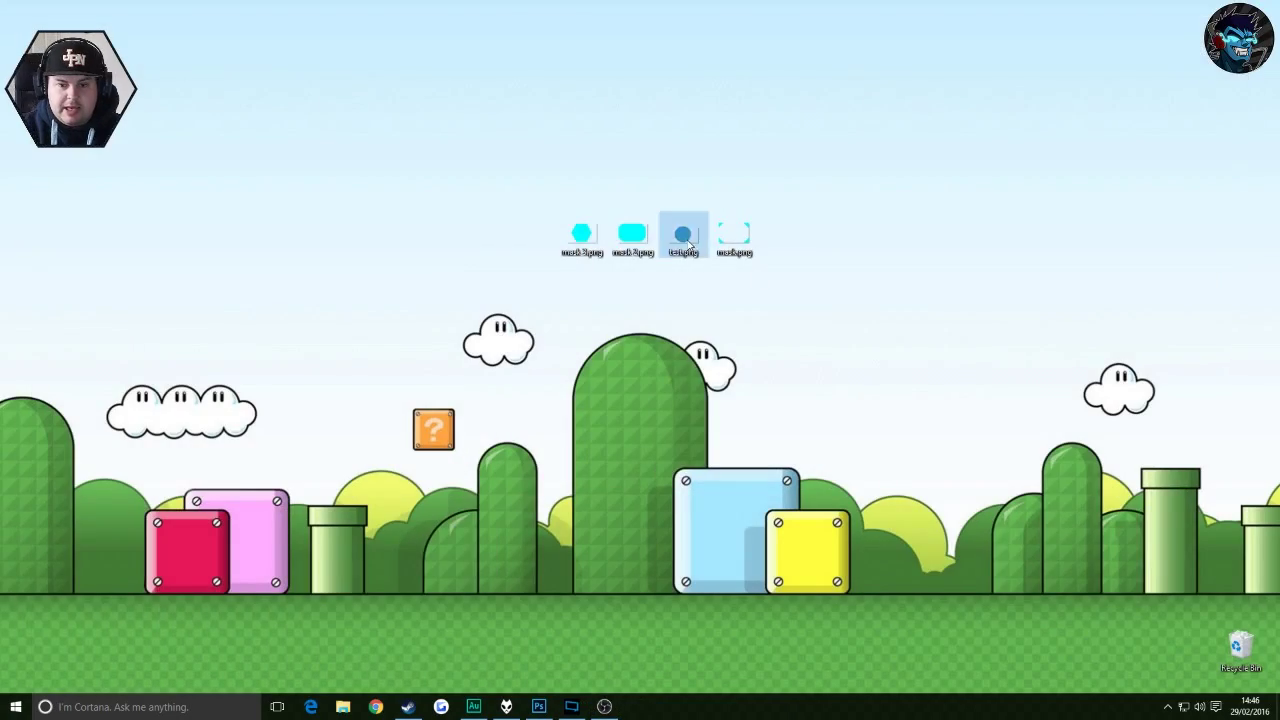
left_click(1263, 10)
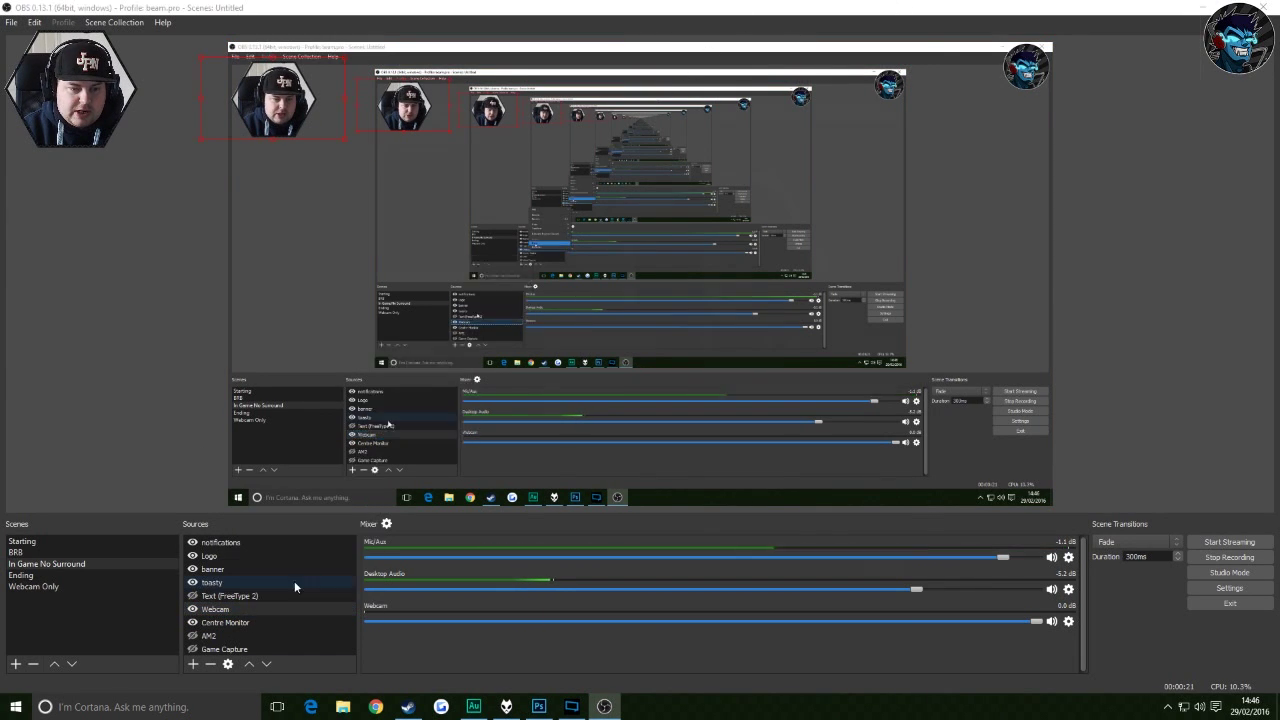
On Image Mask/Blend, keep Type as Alpha Mask (Alpha Channel) and browse for a mask image.
left_click(413, 394)
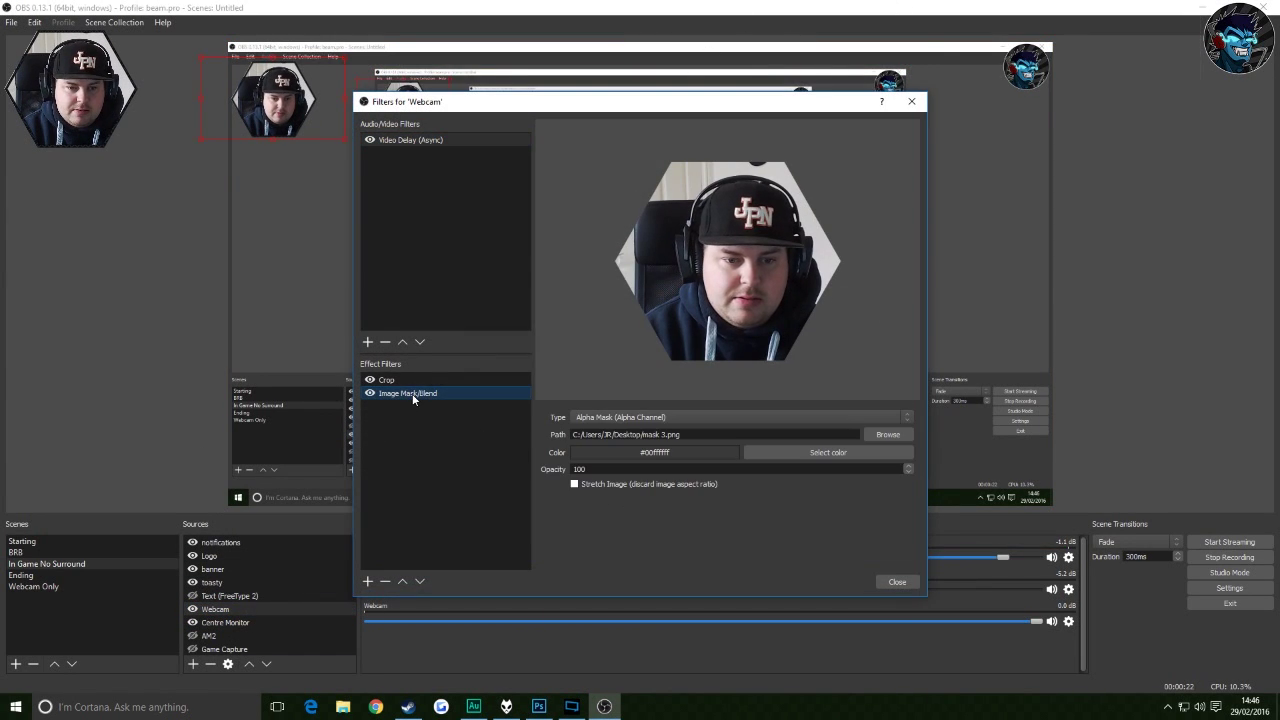
left_click(630, 417)
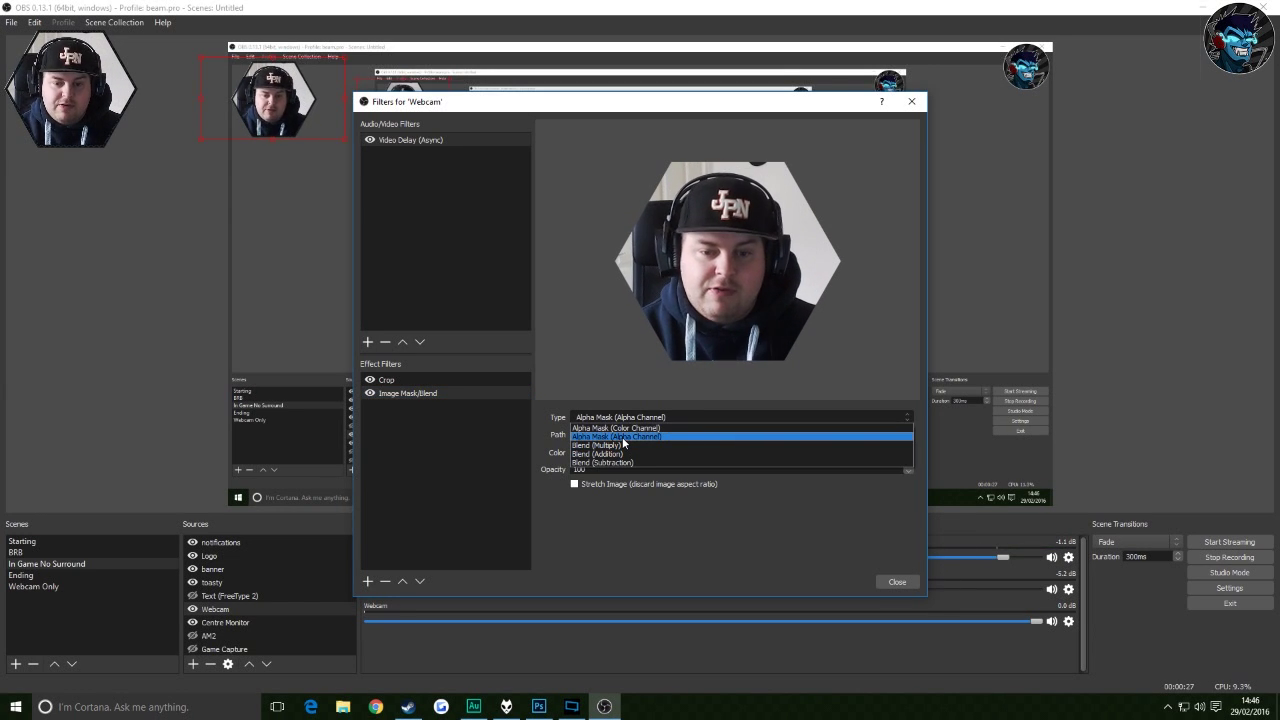
left_click(622, 437)
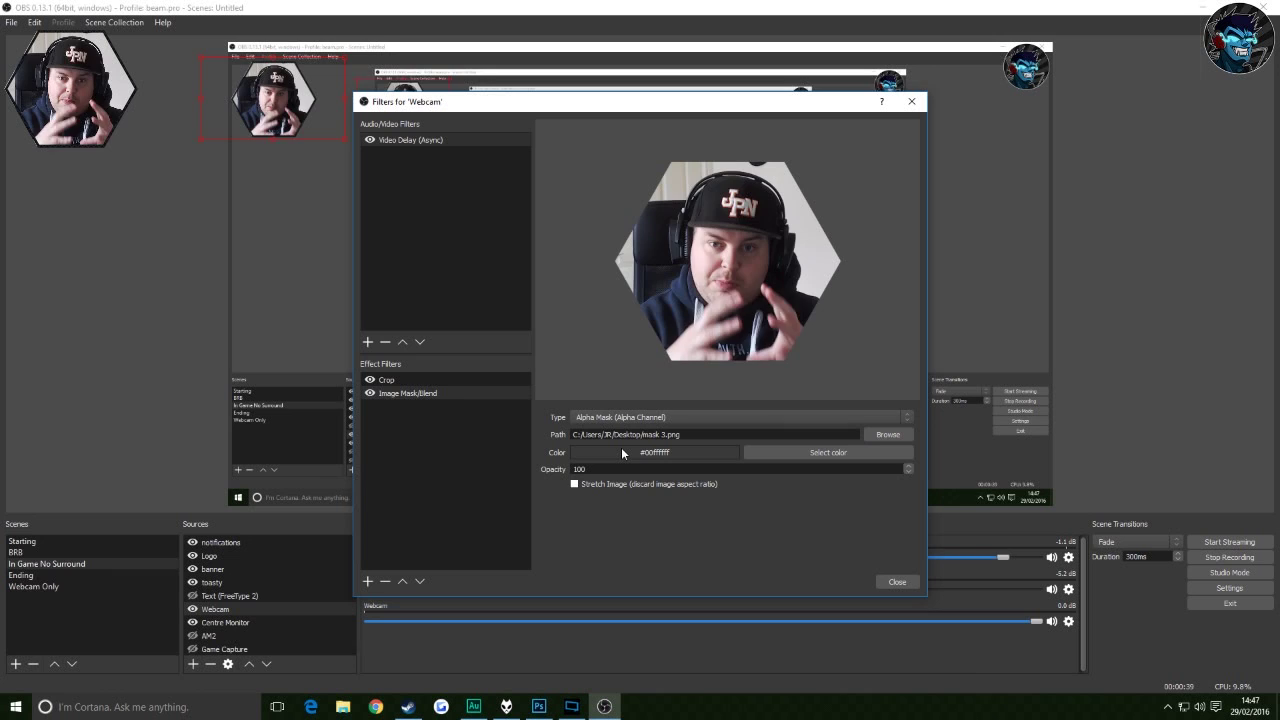
left_click(884, 434)
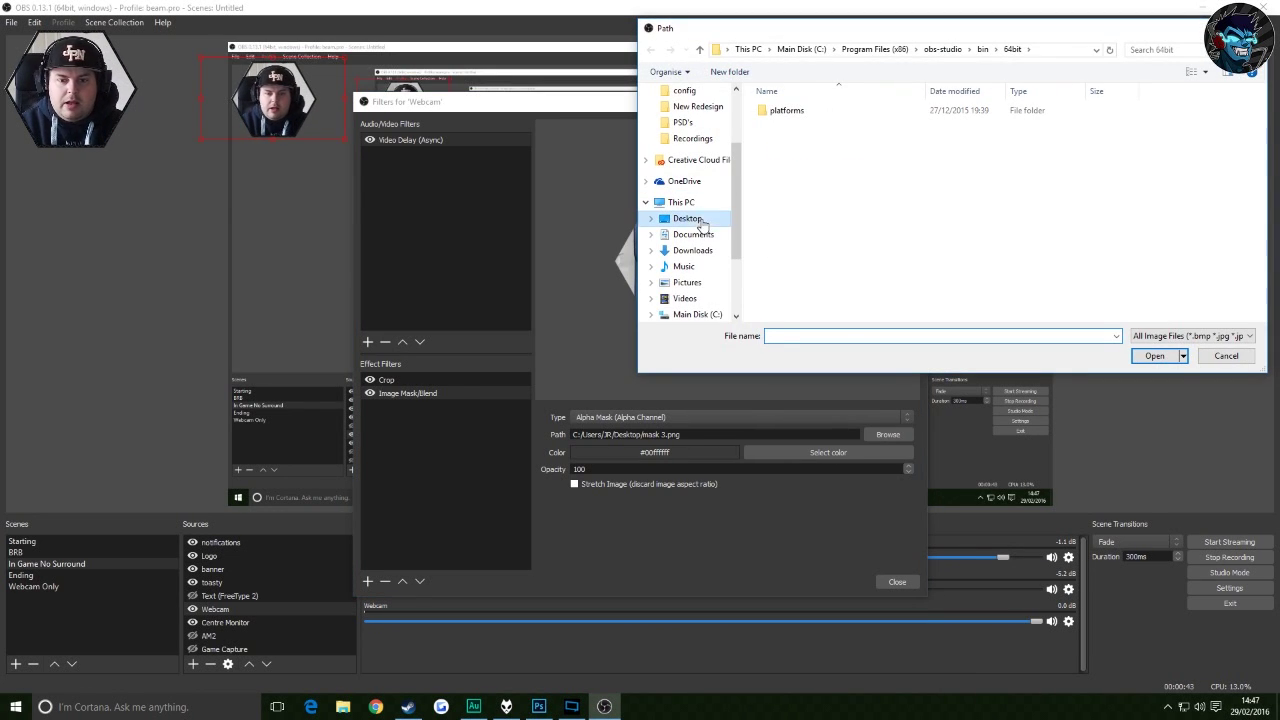
Apply mask 2.png from the Desktop as the octagon webcam mask.
left_click(700, 223)
left_click(850, 150)
left_click(1167, 353)
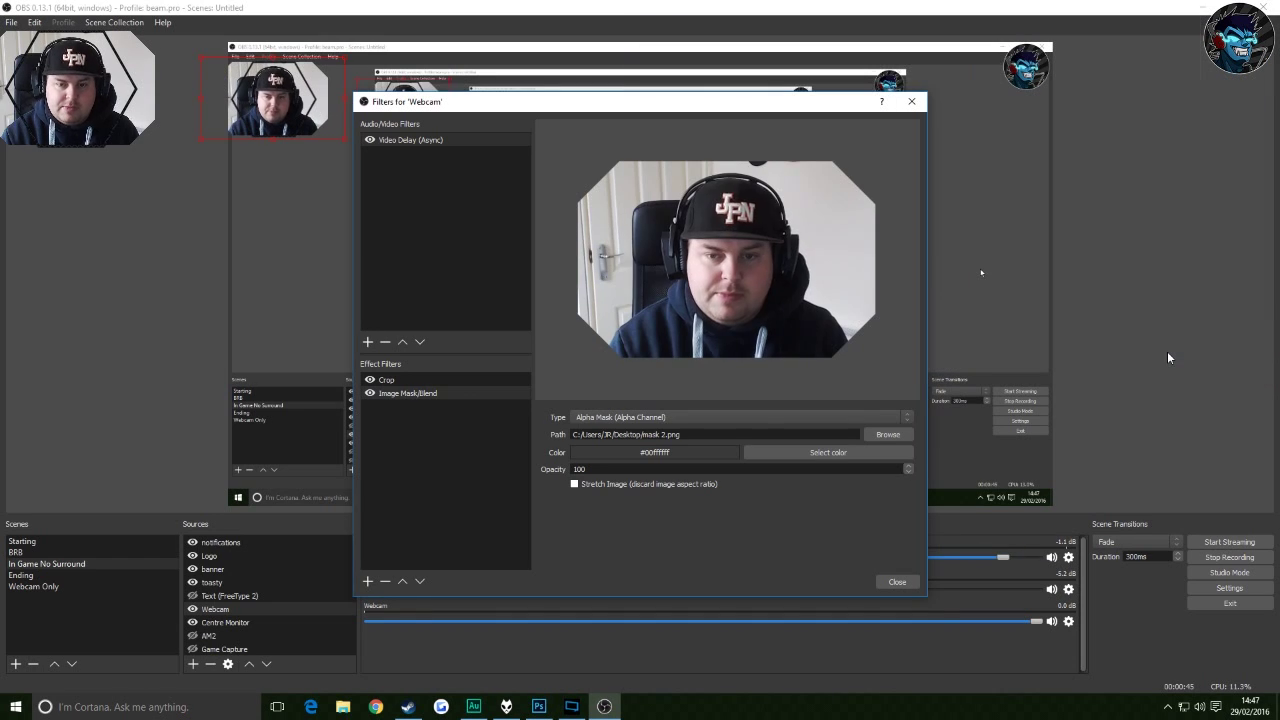
Swap the mask image to test.png for a circular webcam.
left_click(897, 433)
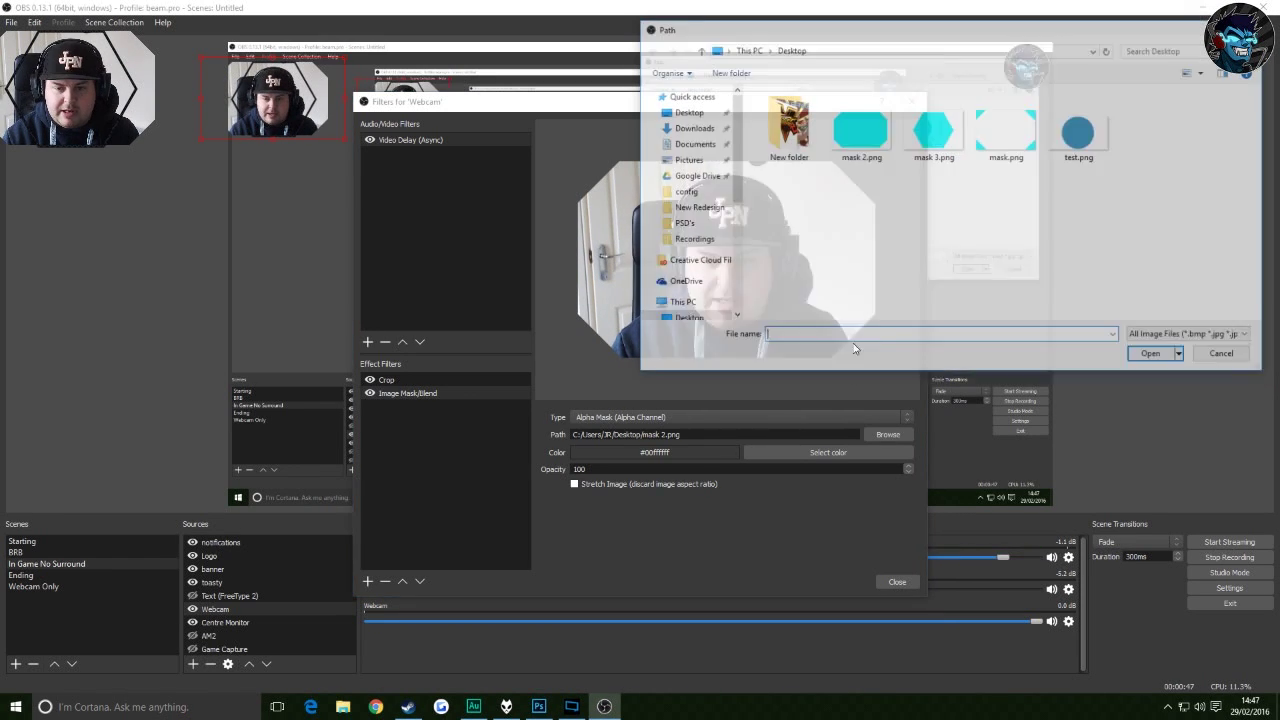
left_click(1082, 125)
left_click(1156, 354)
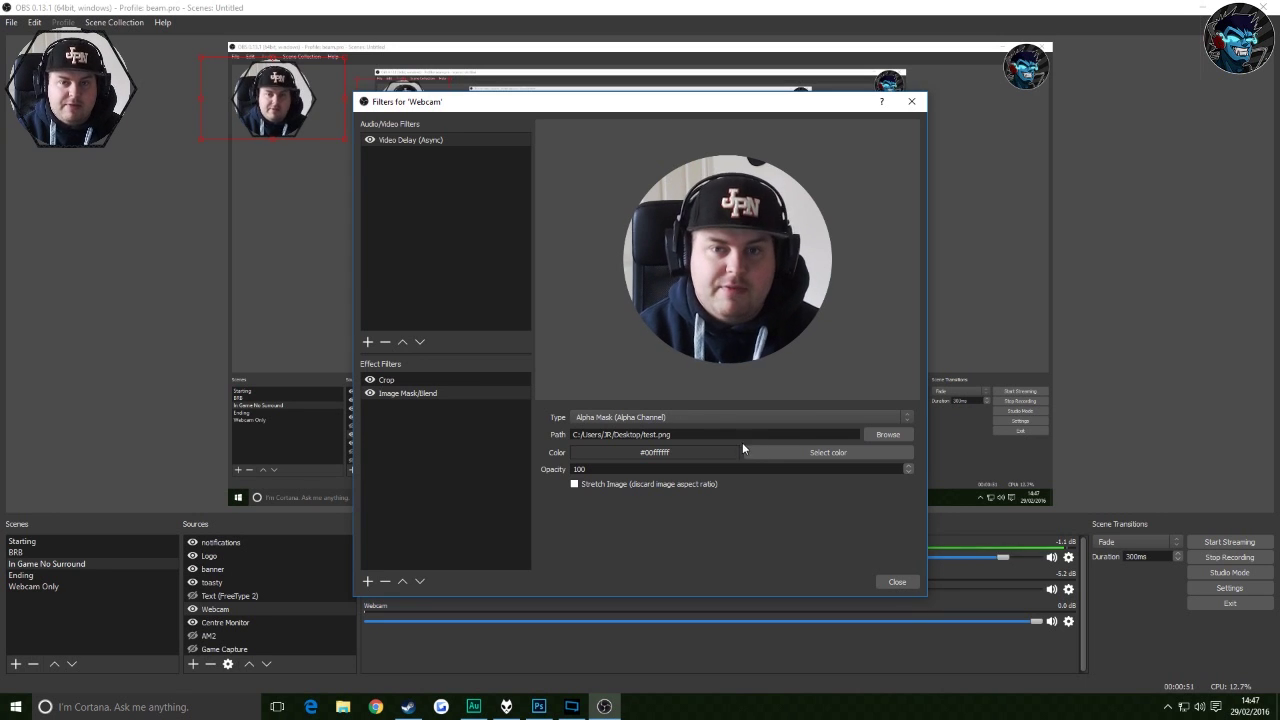
Set the mask image back to the hexagon mask 3.png.
left_click(887, 436)
left_click(935, 130)
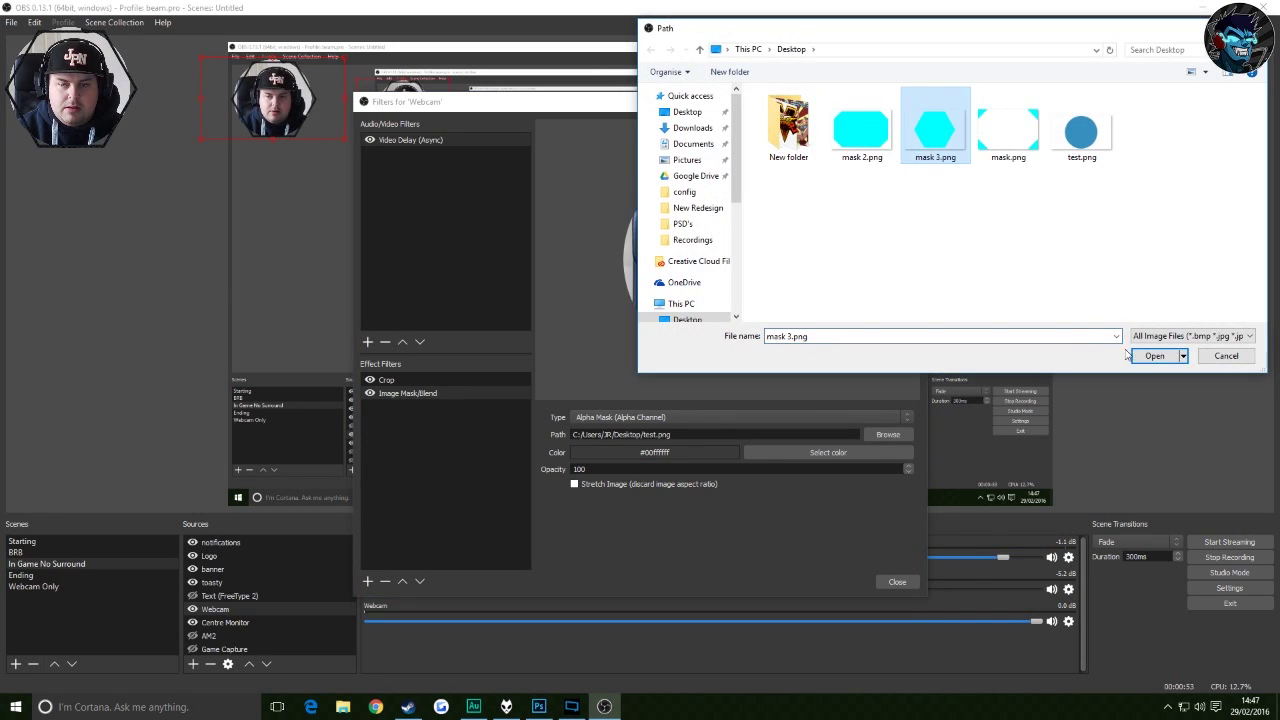
left_click(1146, 357)
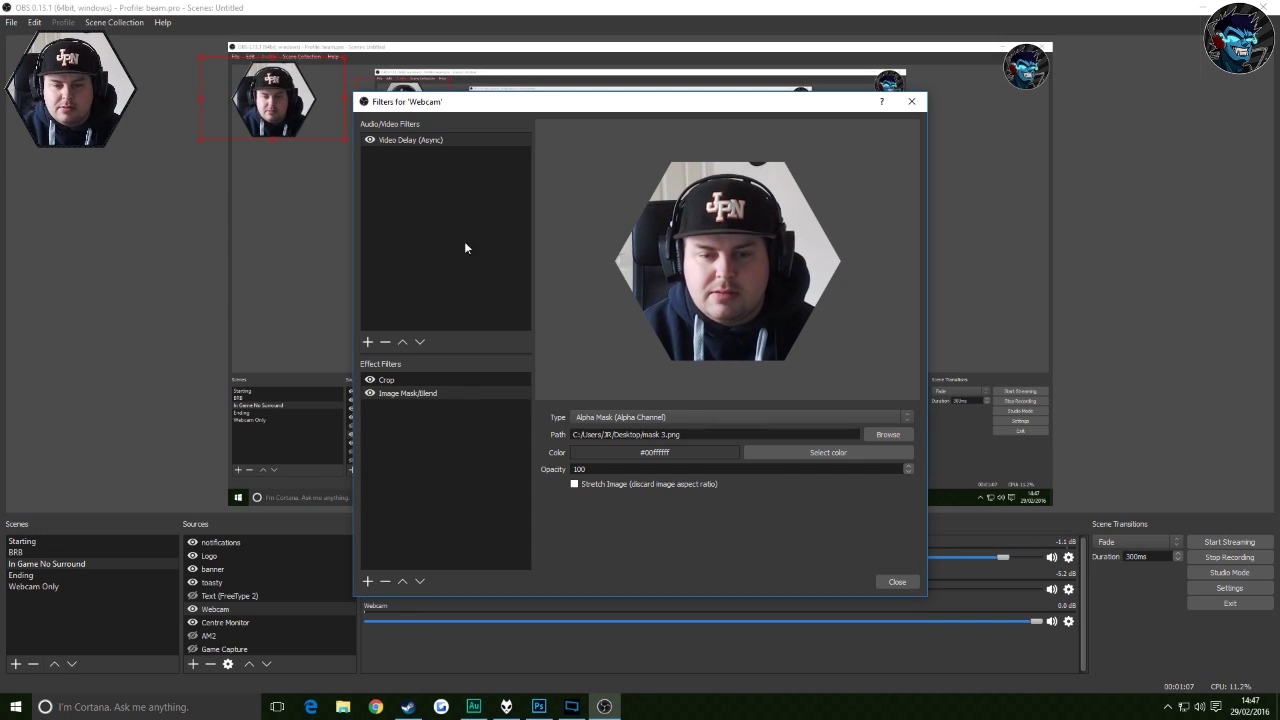
Toggle the Crop filter (Left 250, Top 100, Right 300, Bottom 200) off and back on to compare.
left_click(376, 381)
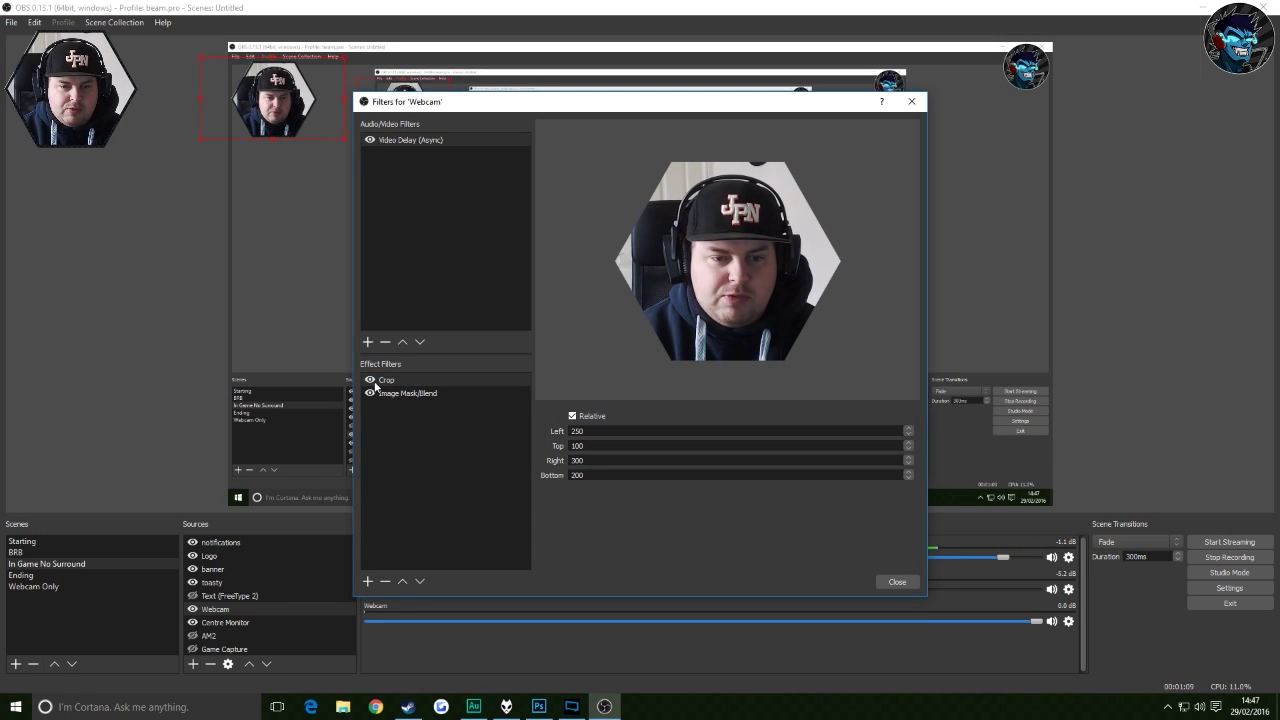
left_click(370, 381)
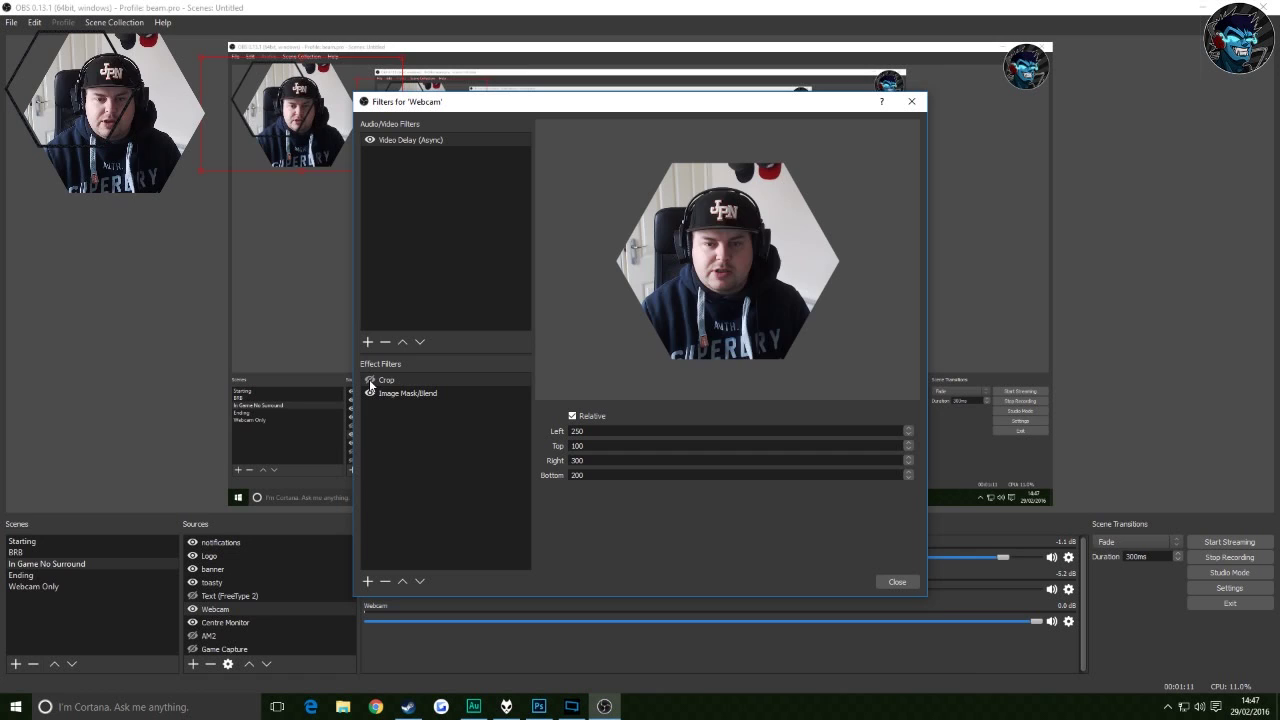
left_click(370, 381)
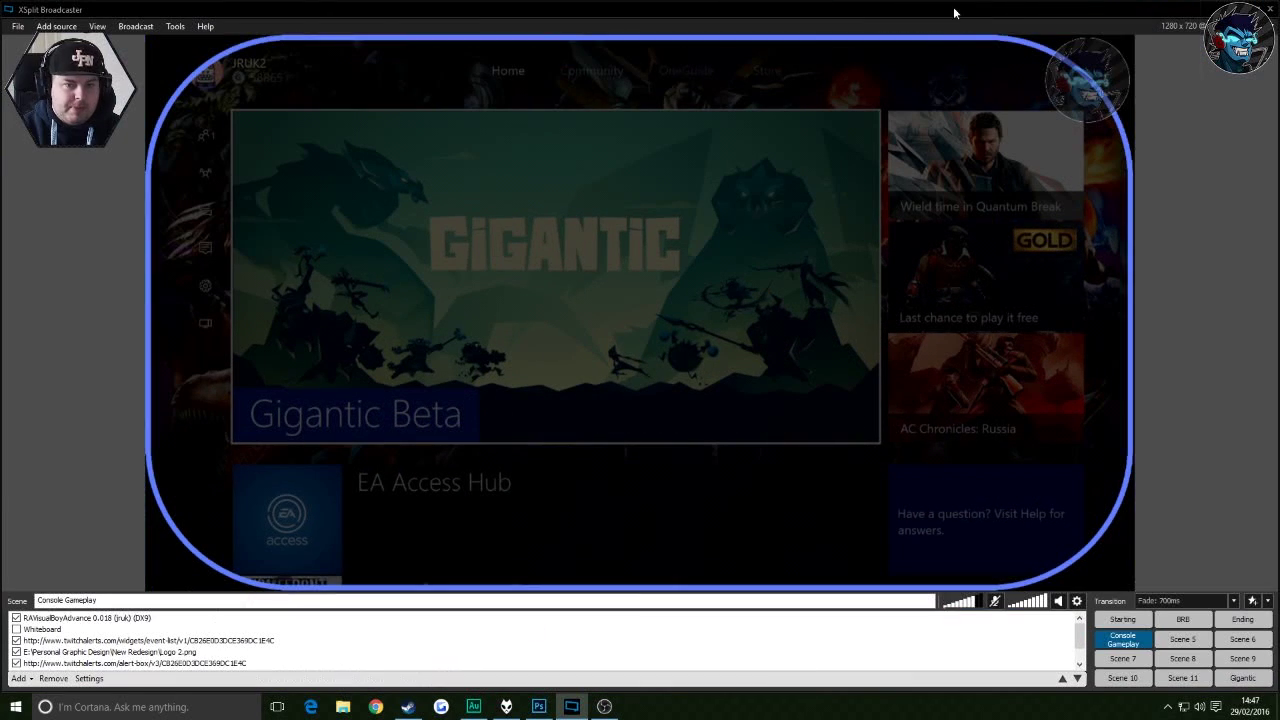
In XSplit, open the AVerMedia U3 Video Capture source's settings, showing Shape masking at radius 25.
left_click(683, 200)
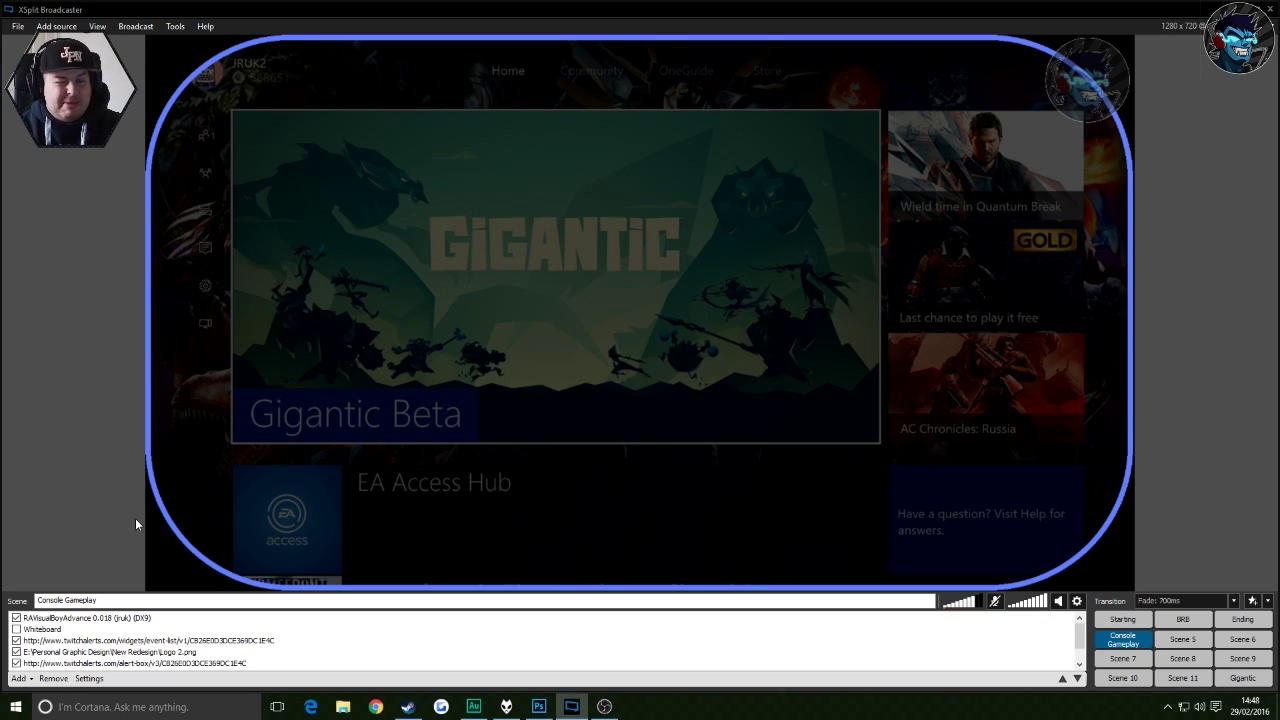
scroll(70, 655, "down", 1)
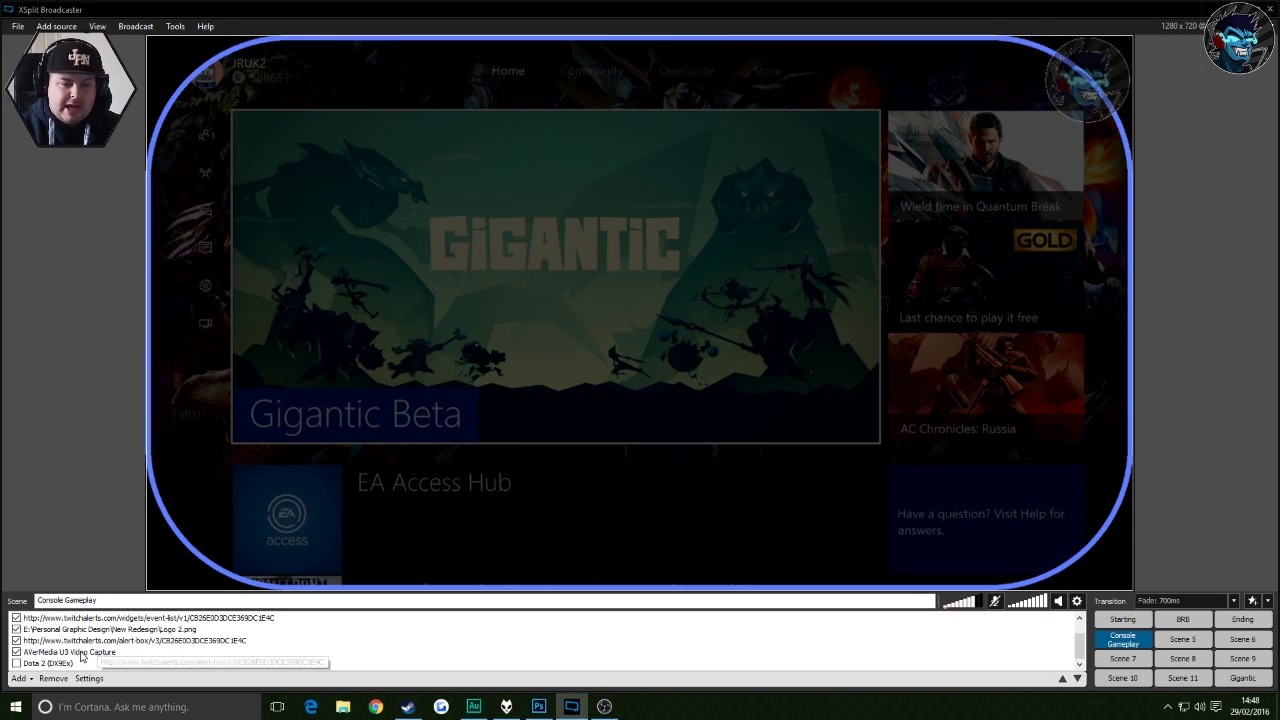
right_click(70, 655)
left_click(44, 656)
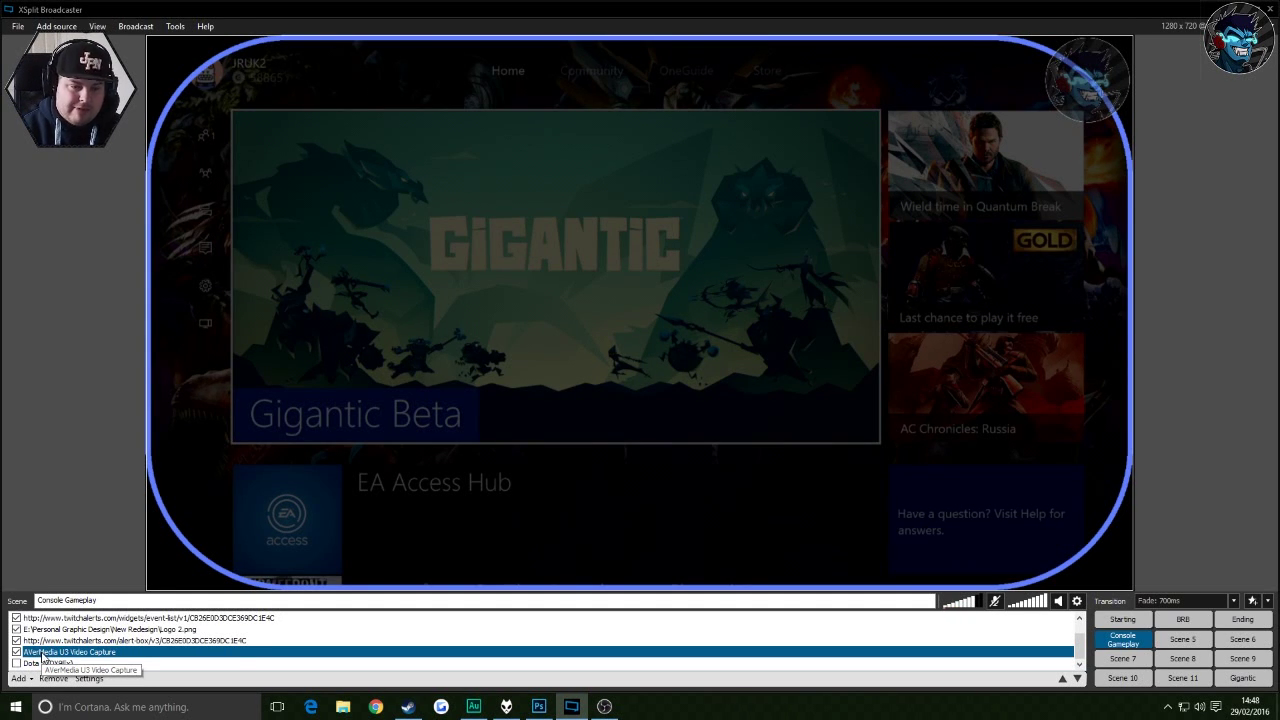
right_click(43, 655)
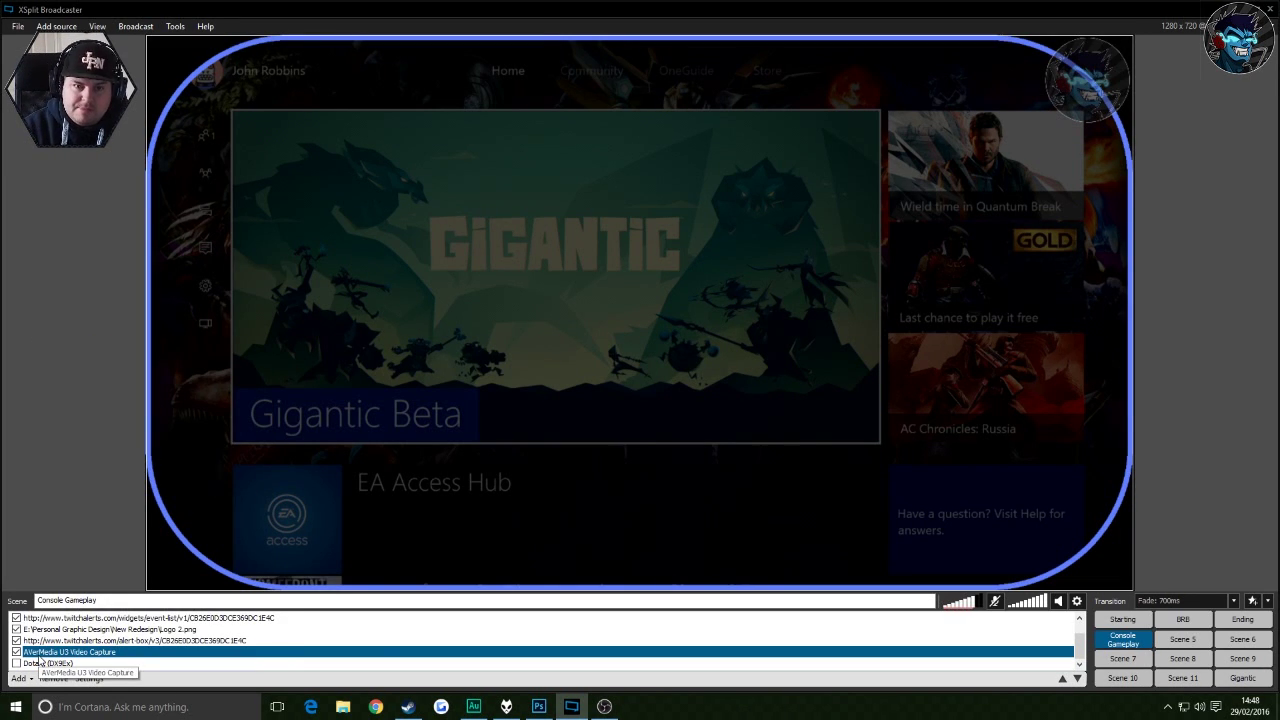
right_click(42, 655)
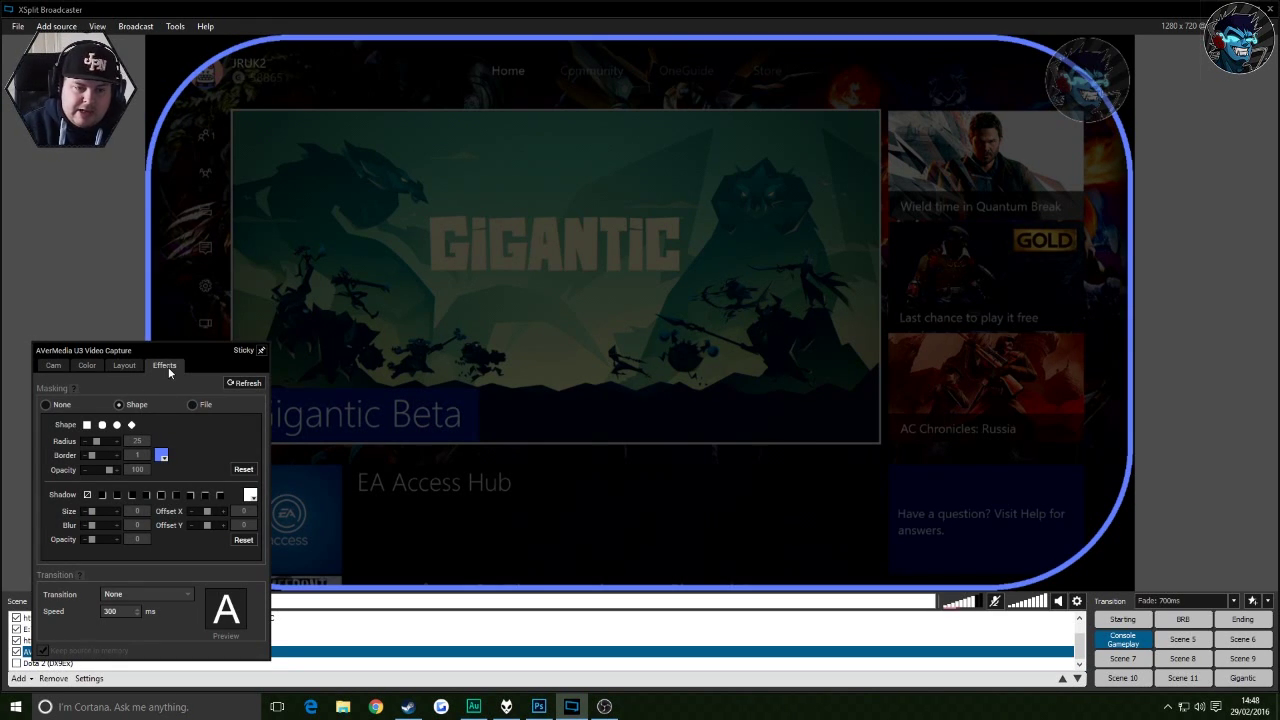
Switch the capture's masking from Shape to File using test.png, then choose the mask target.
left_click(45, 405)
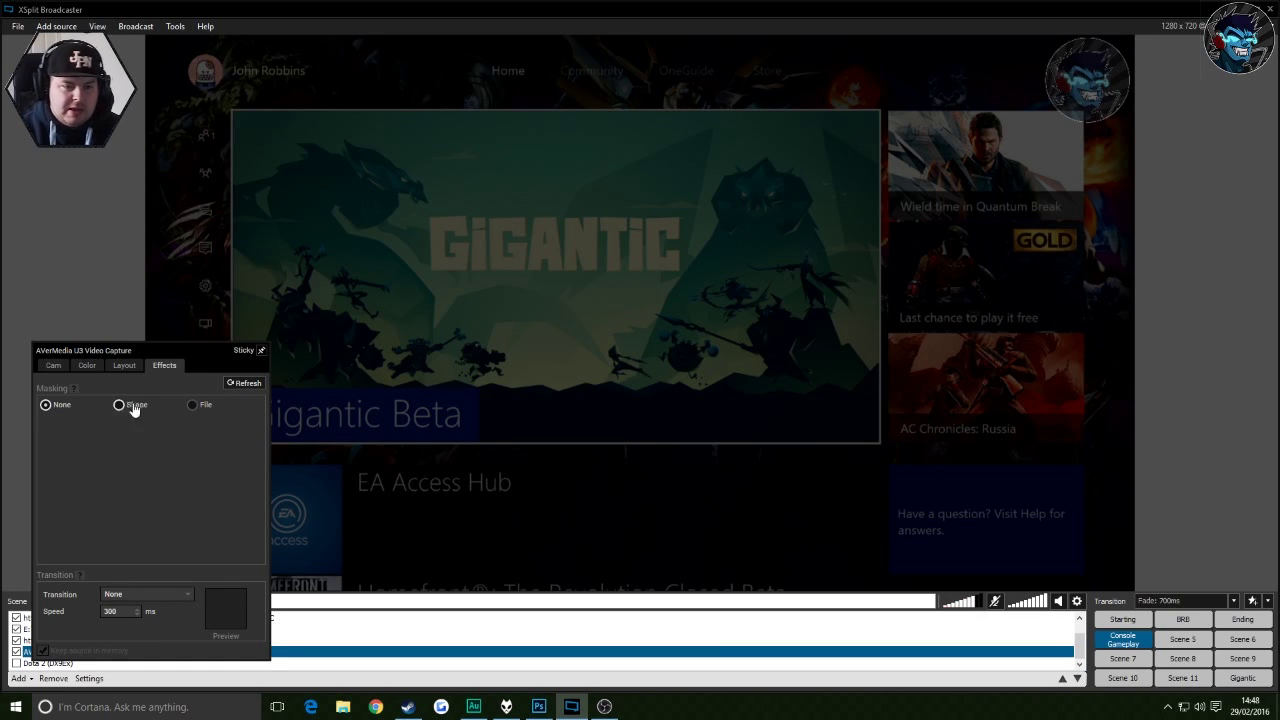
left_click(192, 404)
left_click(219, 467)
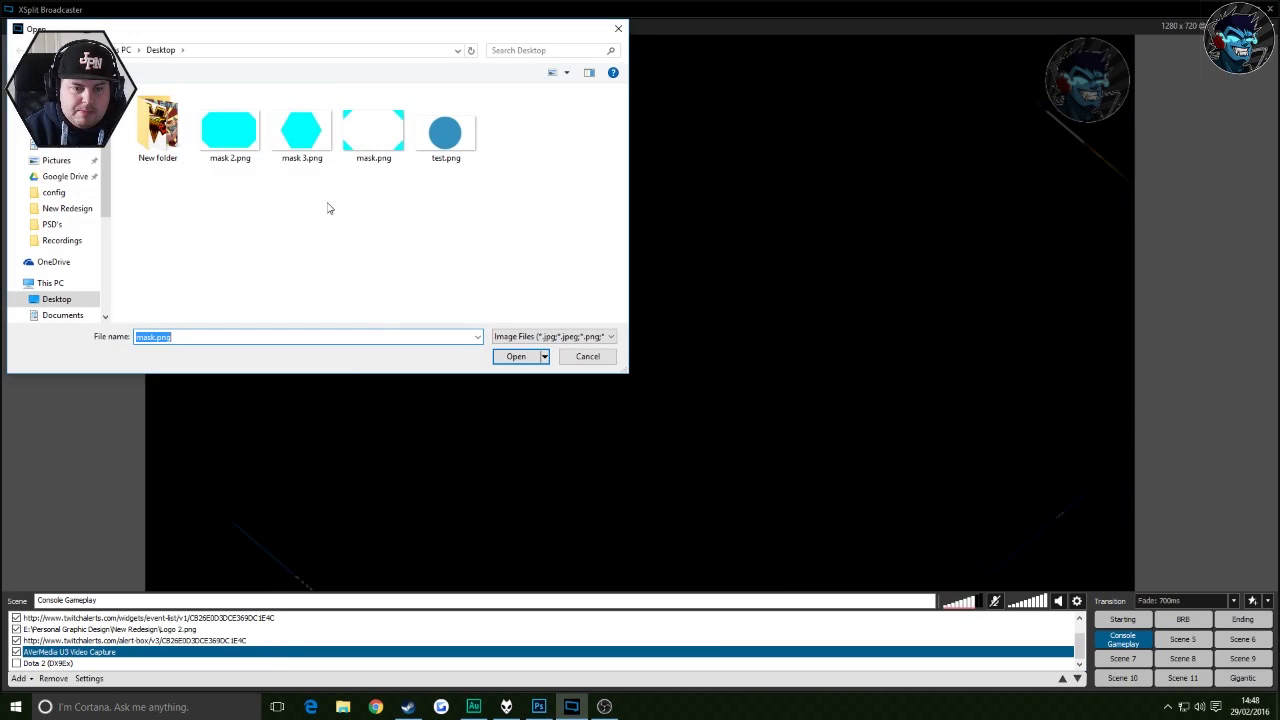
left_click(432, 145)
left_click(518, 356)
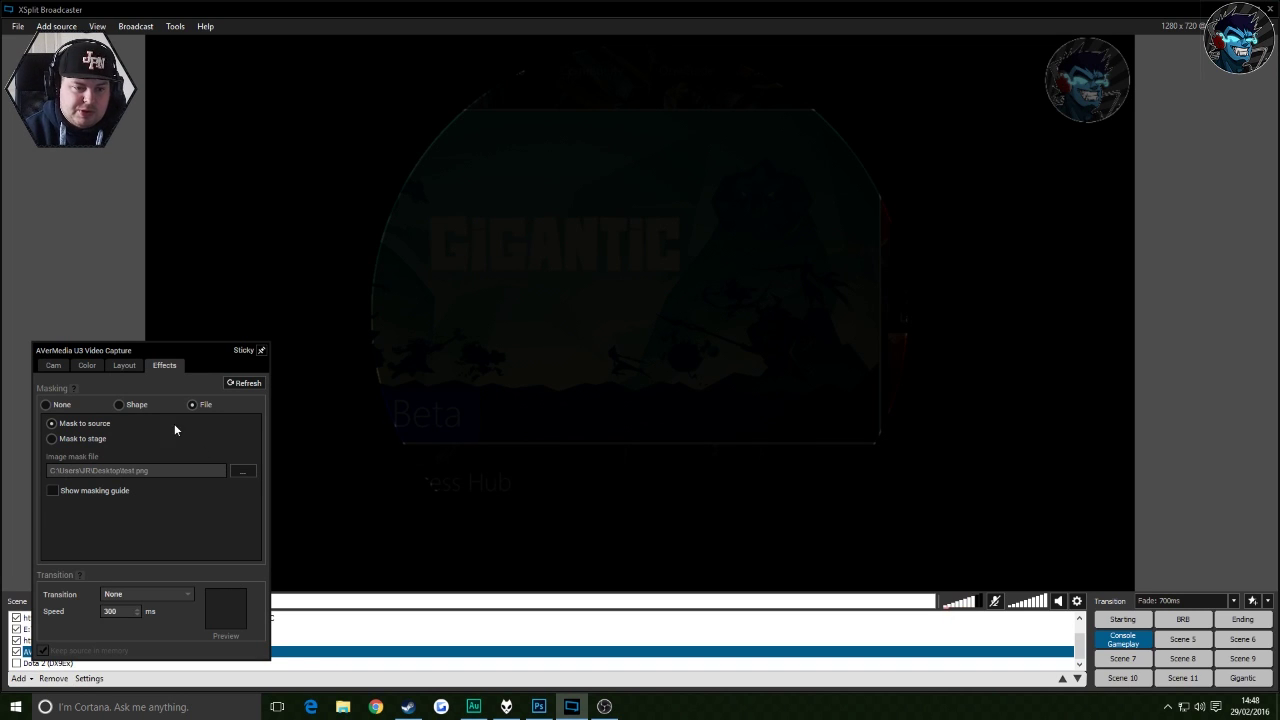
left_click(106, 424)
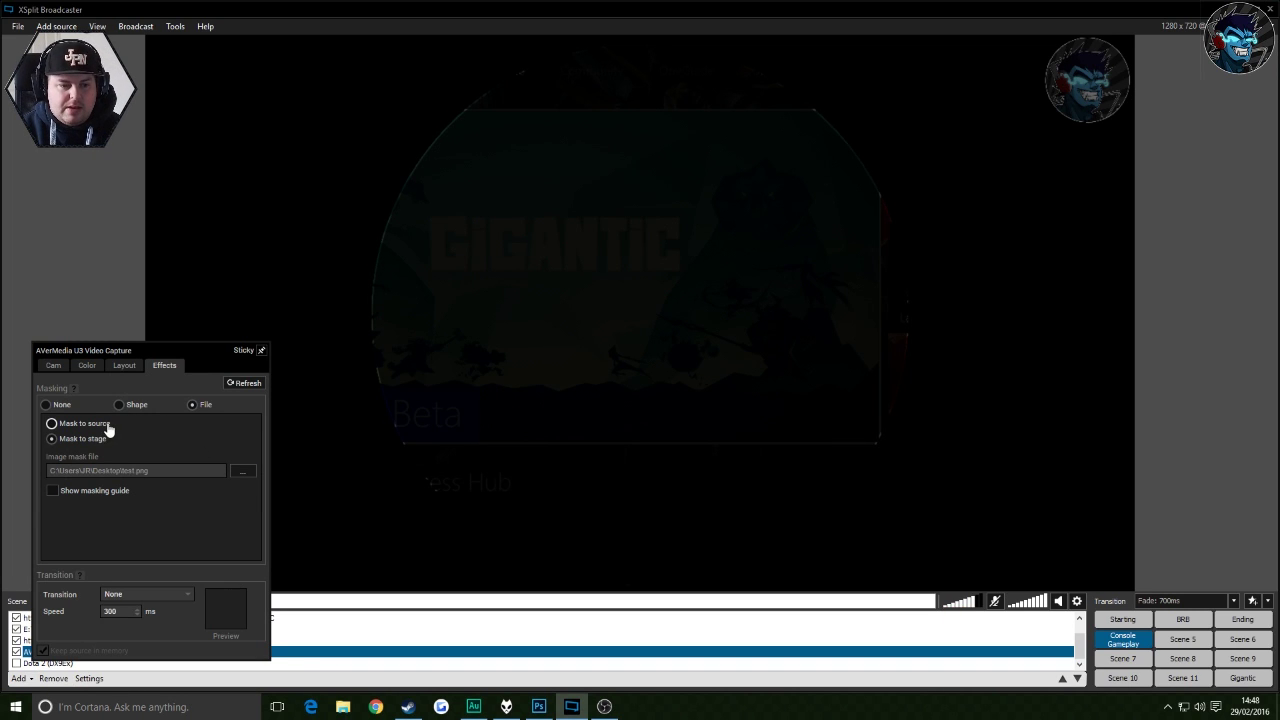
Return the capture to Shape masking and round it into an ellipse, radius about 62.
left_click(125, 404)
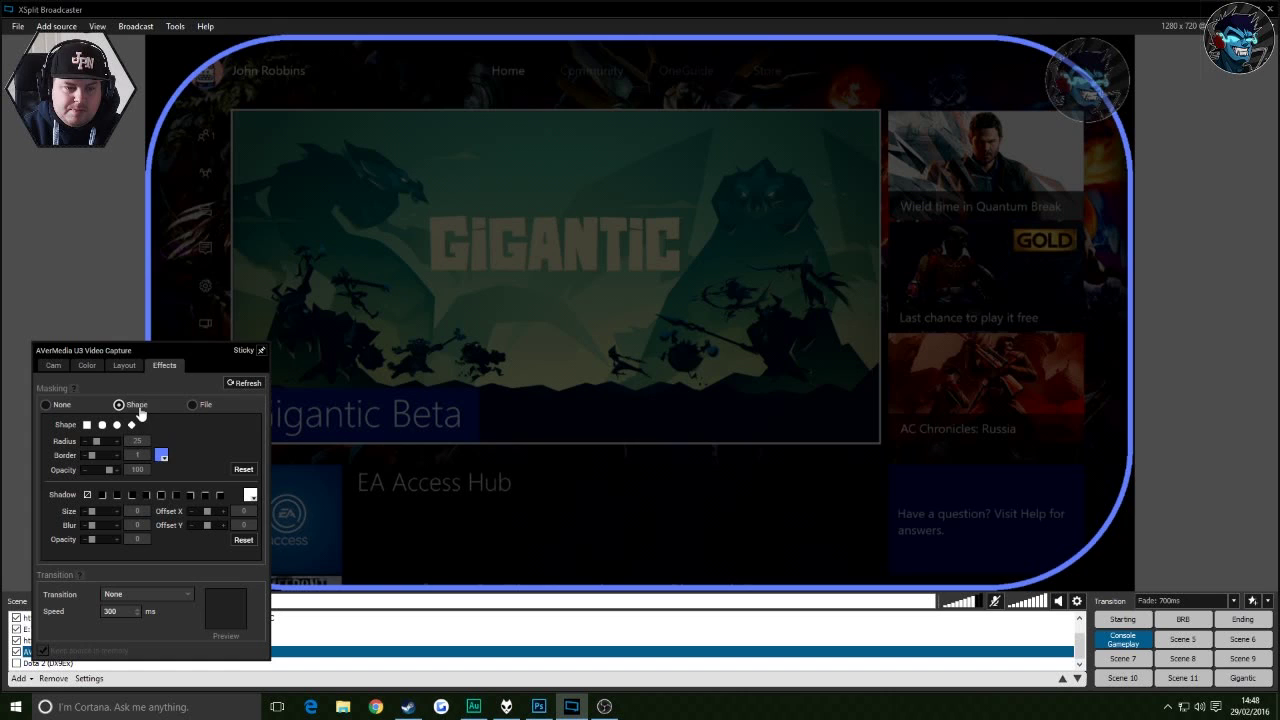
left_click_drag(96, 441, 87, 441)
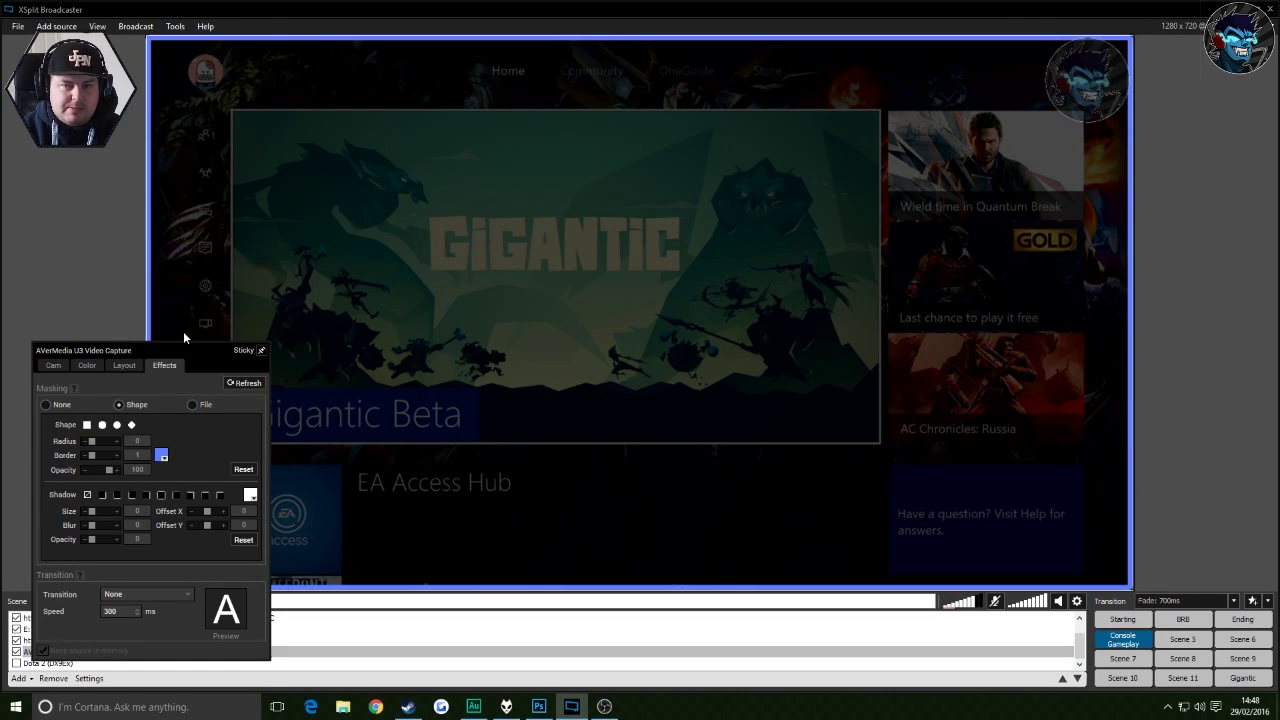
left_click(116, 424)
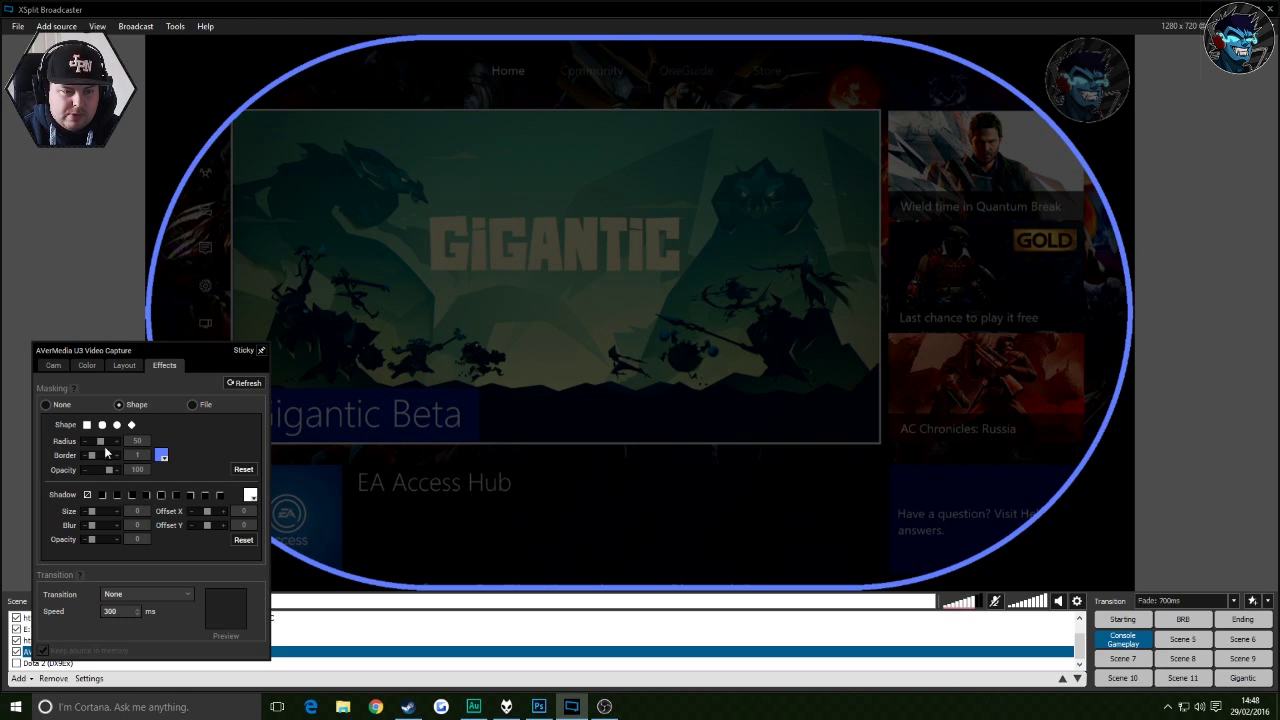
mouse_move(101, 461)
left_mouse_down()
mouse_move(104, 444)
mouse_move(87, 449)
mouse_move(101, 443)
left_mouse_up()
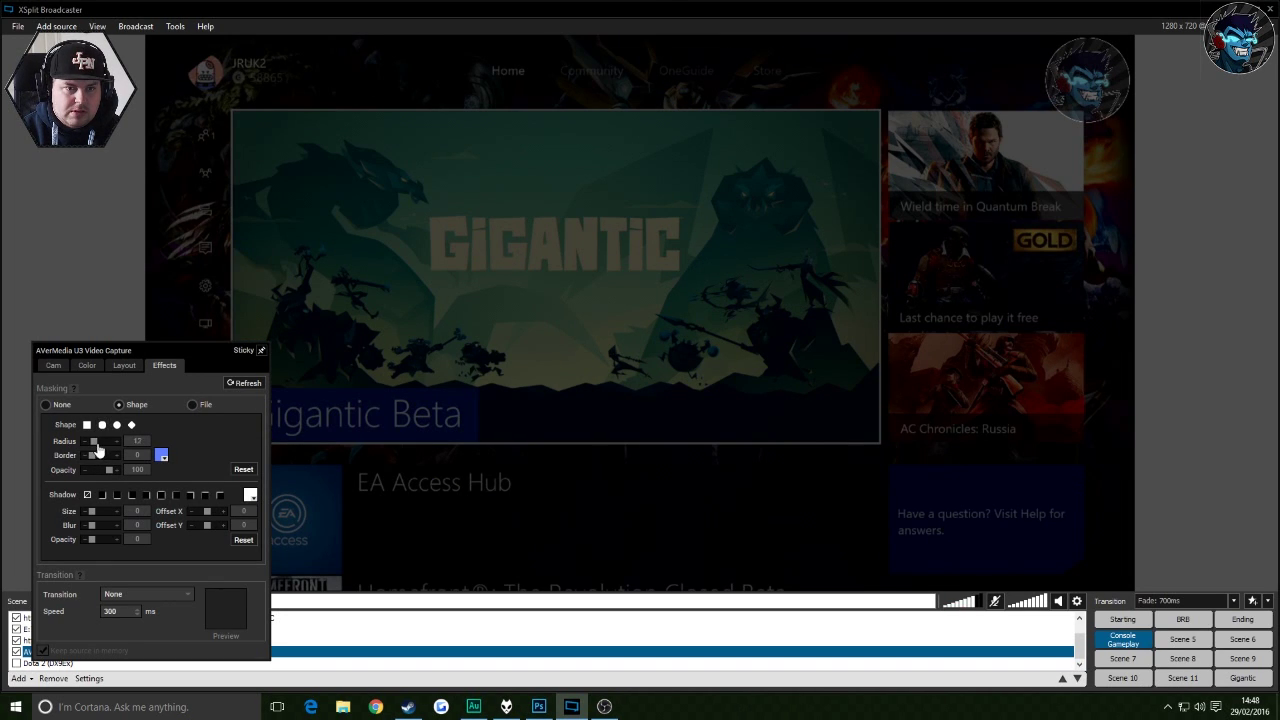
type("2")
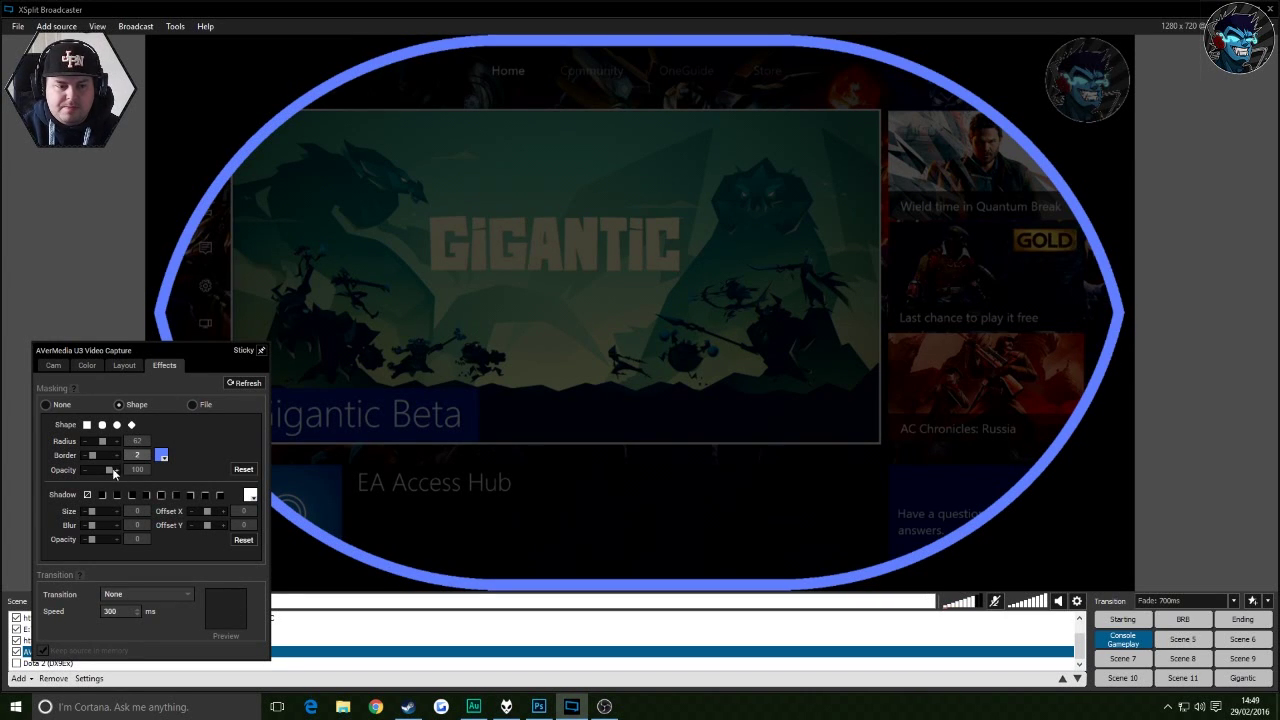
Add a soft shadow preset at size zero, set the border to 1, and close the panel.
left_click(191, 495)
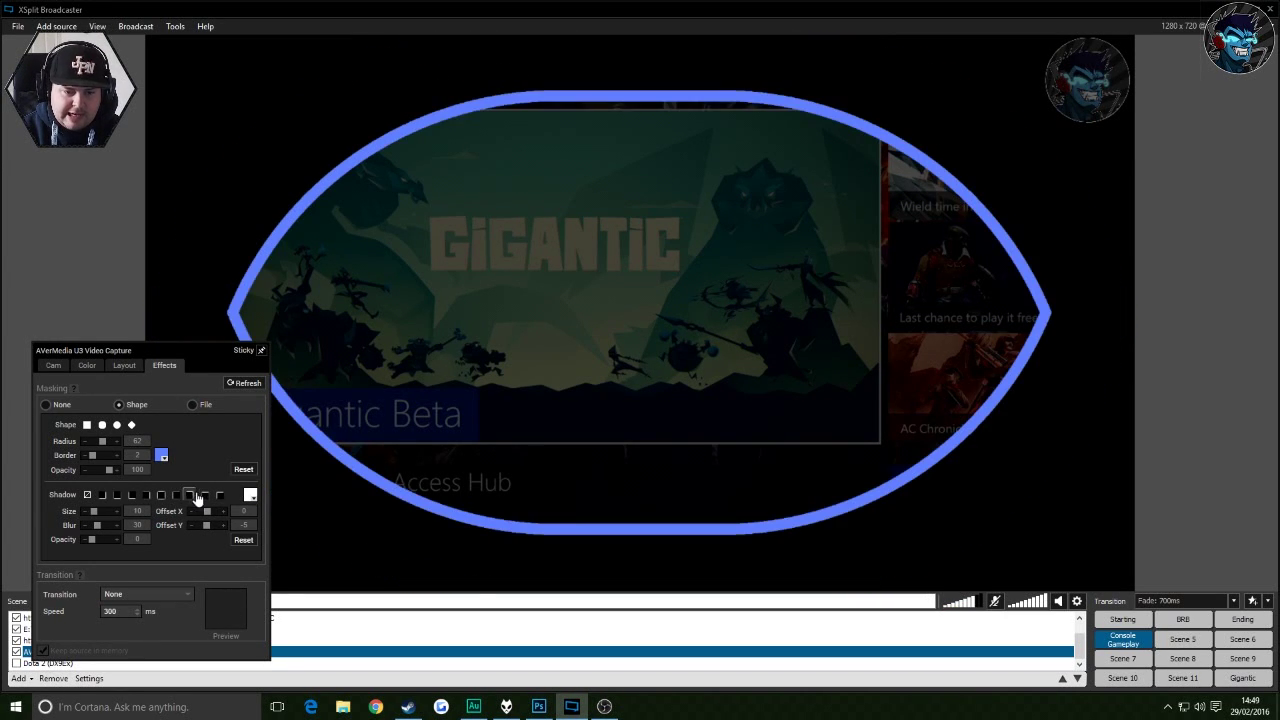
left_click(91, 512)
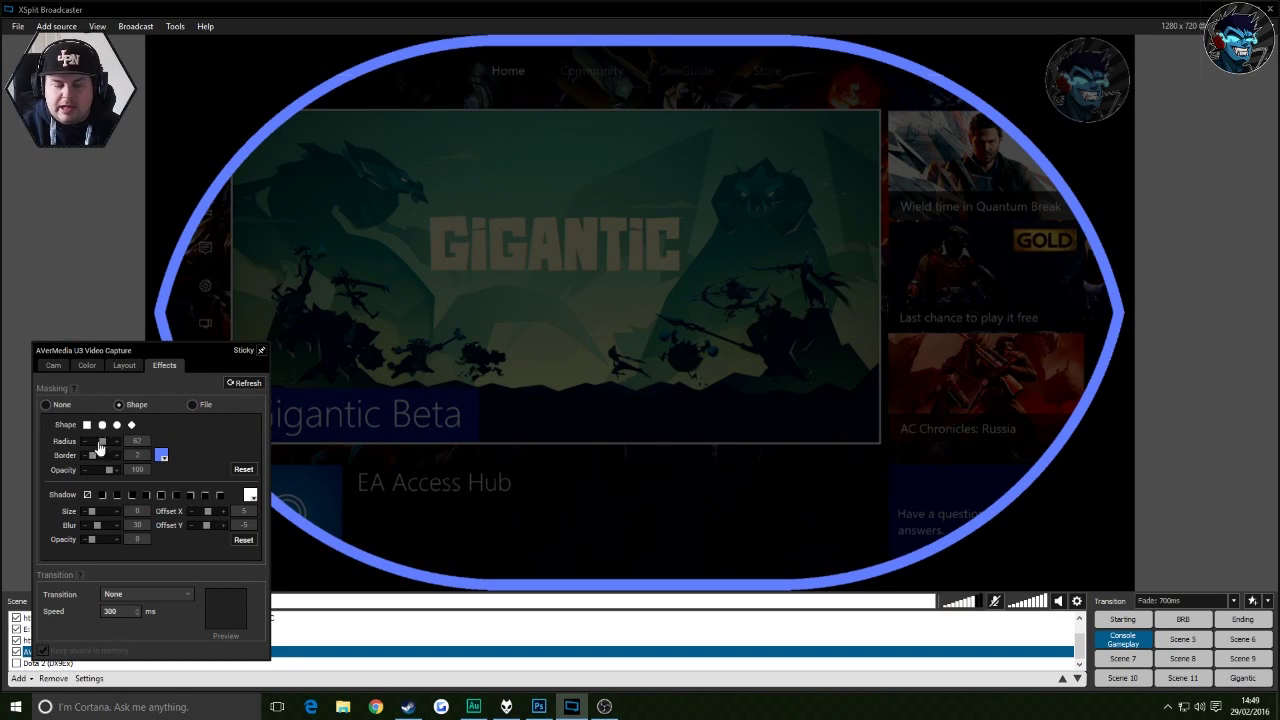
left_click(139, 455)
type("1")
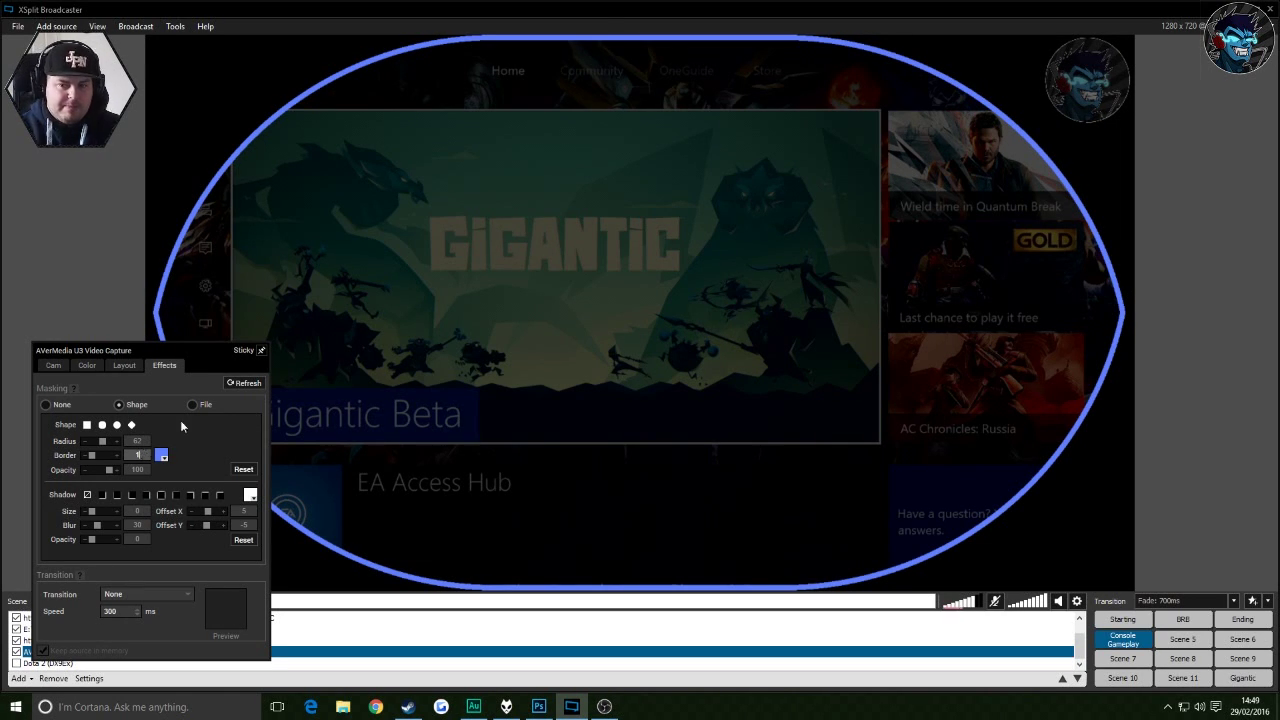
left_click(982, 440)
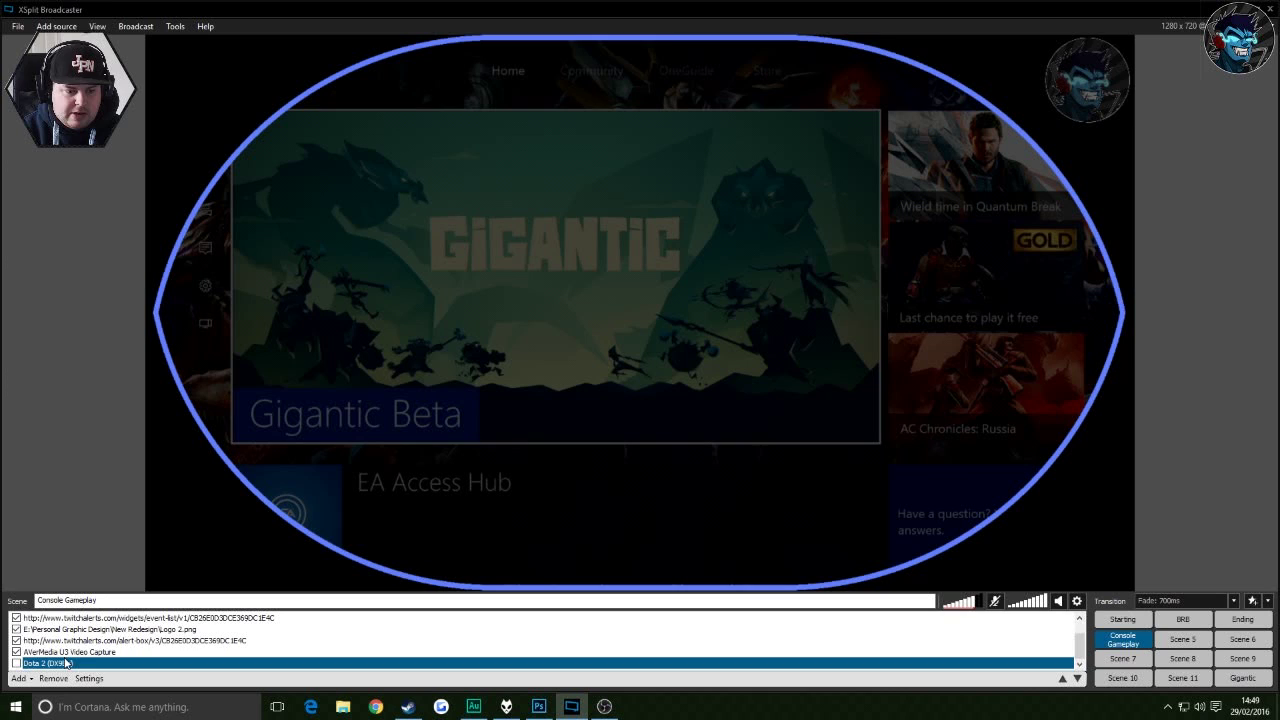
left_click(250, 652)
left_click_drag(1129, 588, 212, 131)
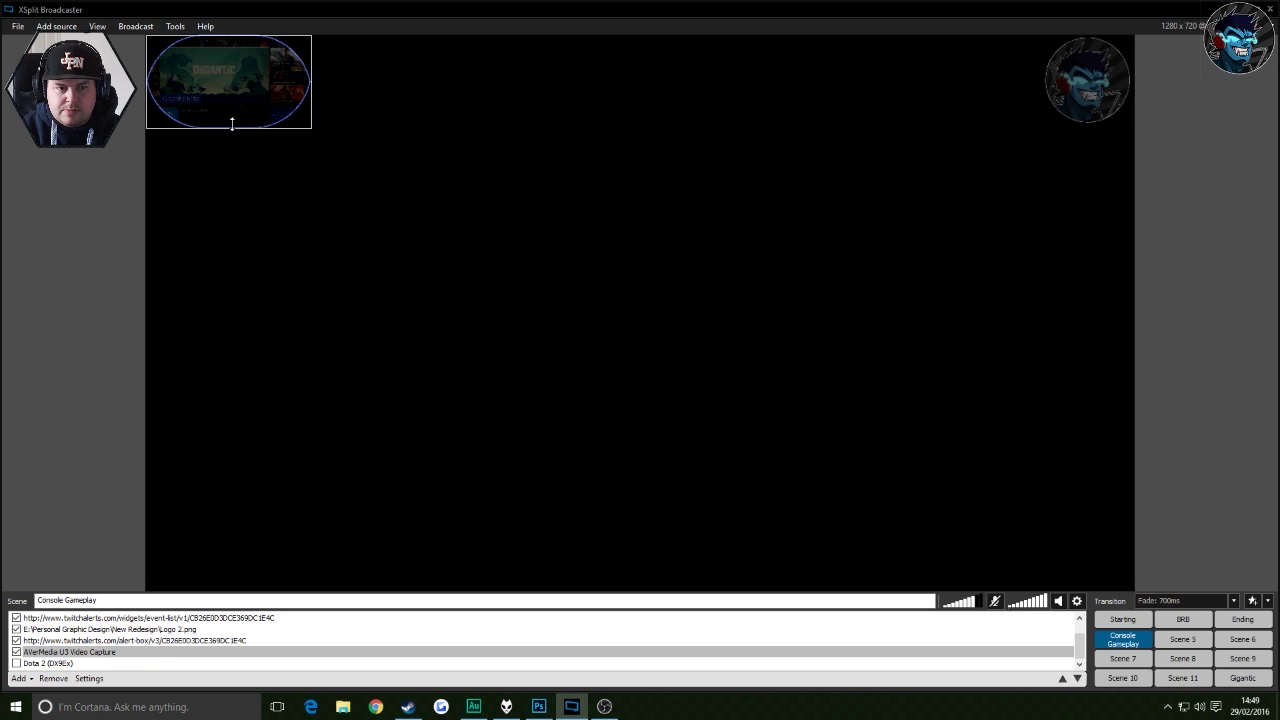
left_click_drag(231, 124, 443, 594)
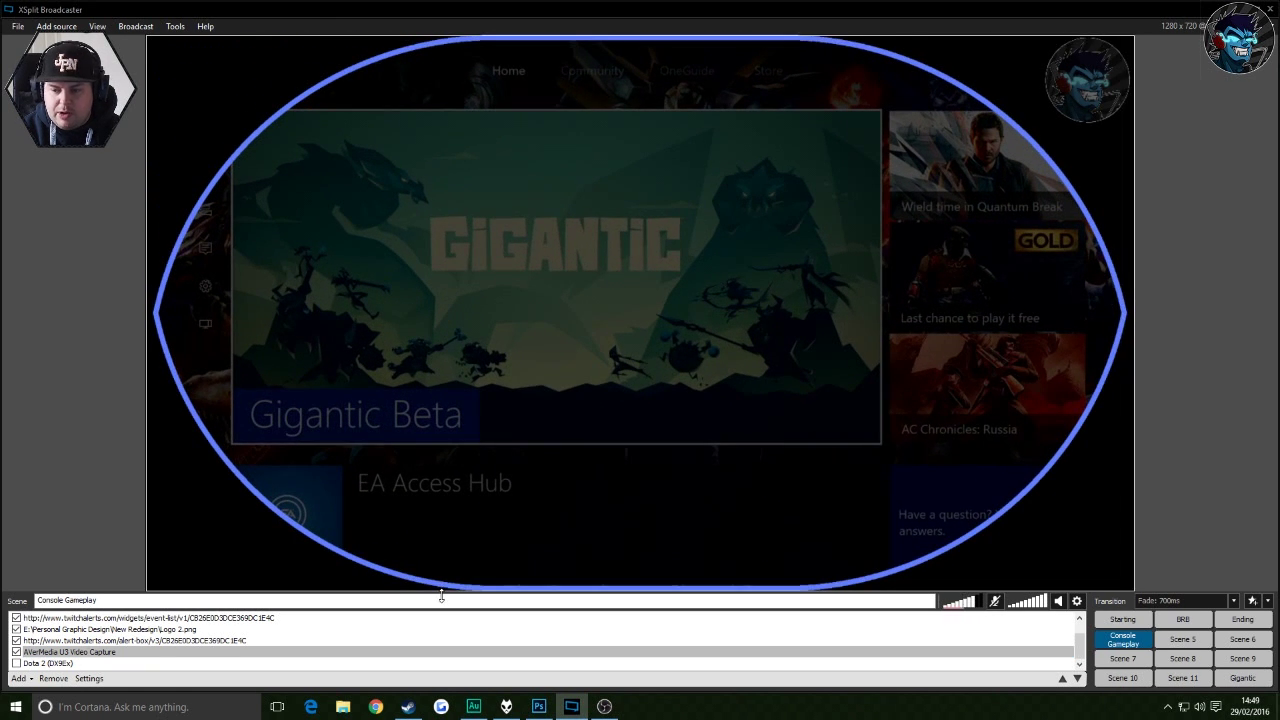
left_click(1077, 408)
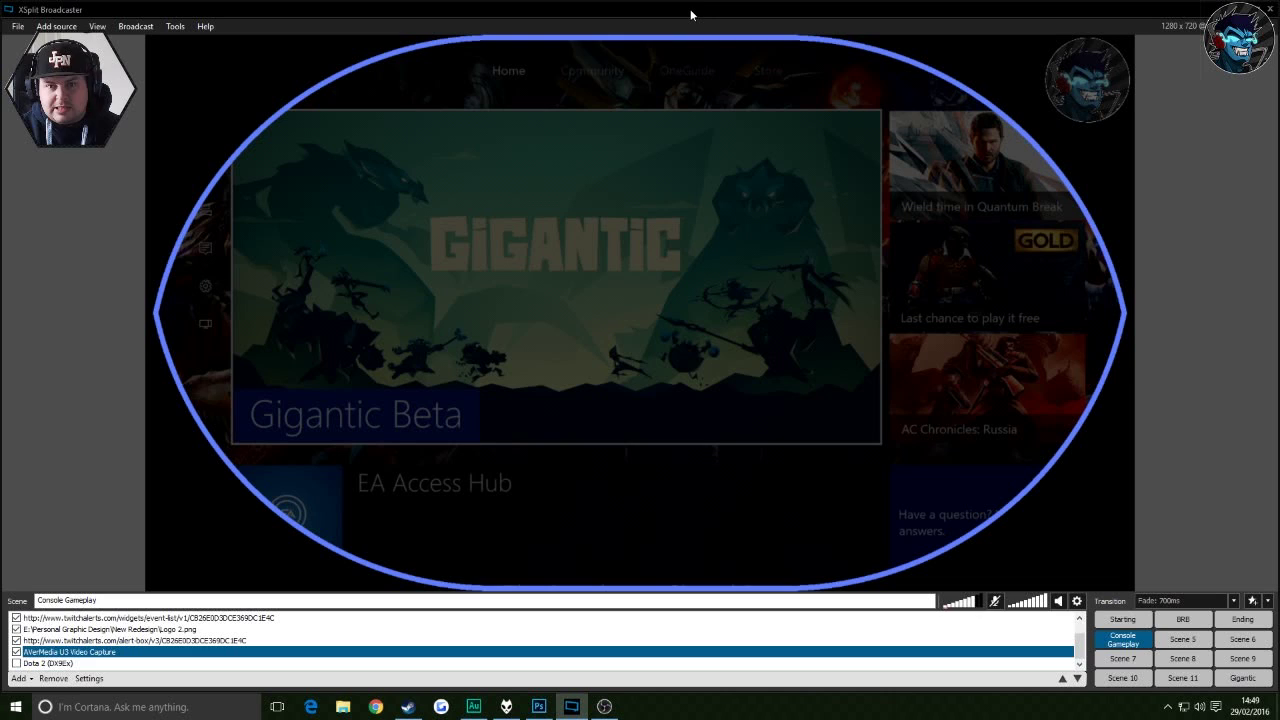
Fade the capture's border opacity to 50, set Masking to None, and minimise XSplit.
right_click(88, 655)
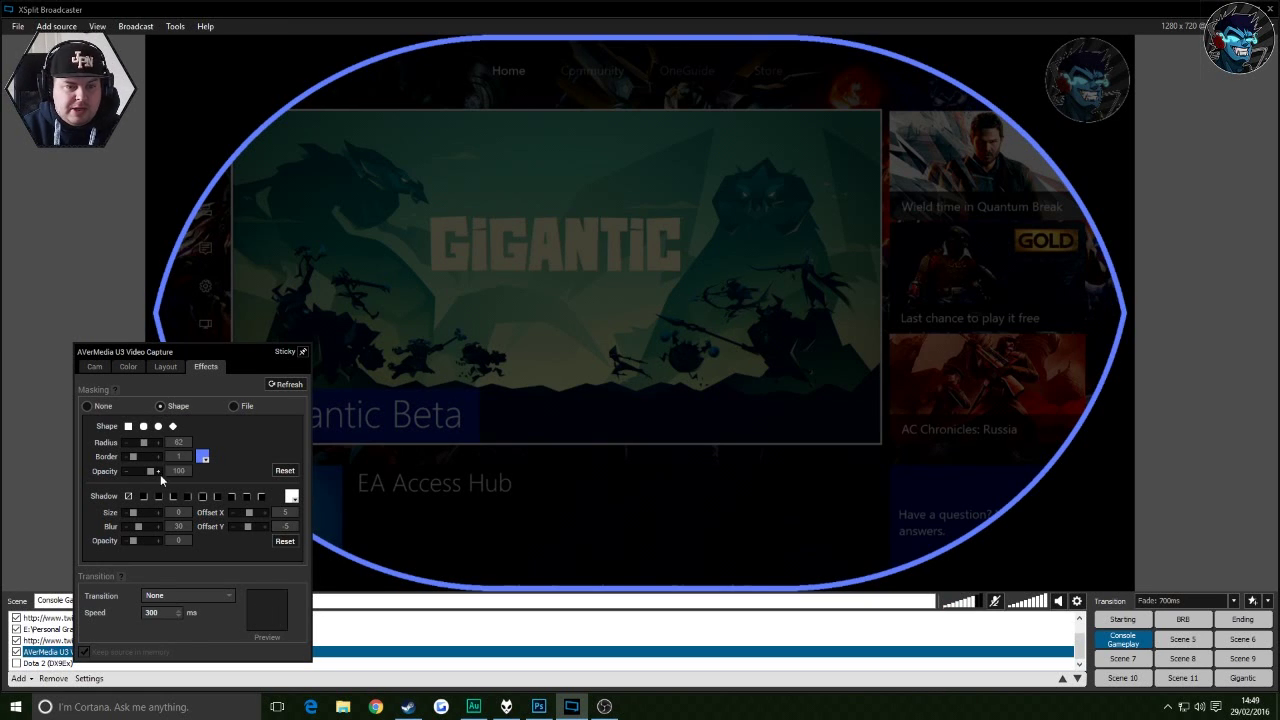
left_click_drag(133, 471, 145, 475)
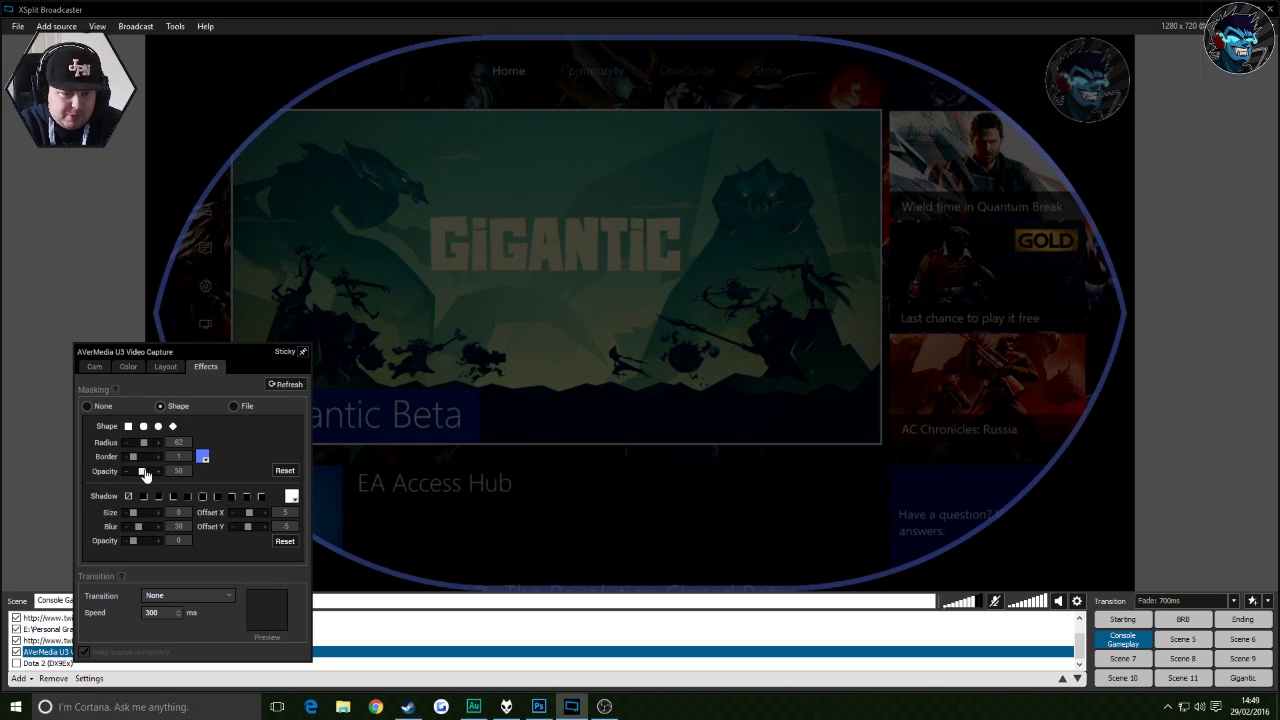
left_click(87, 406)
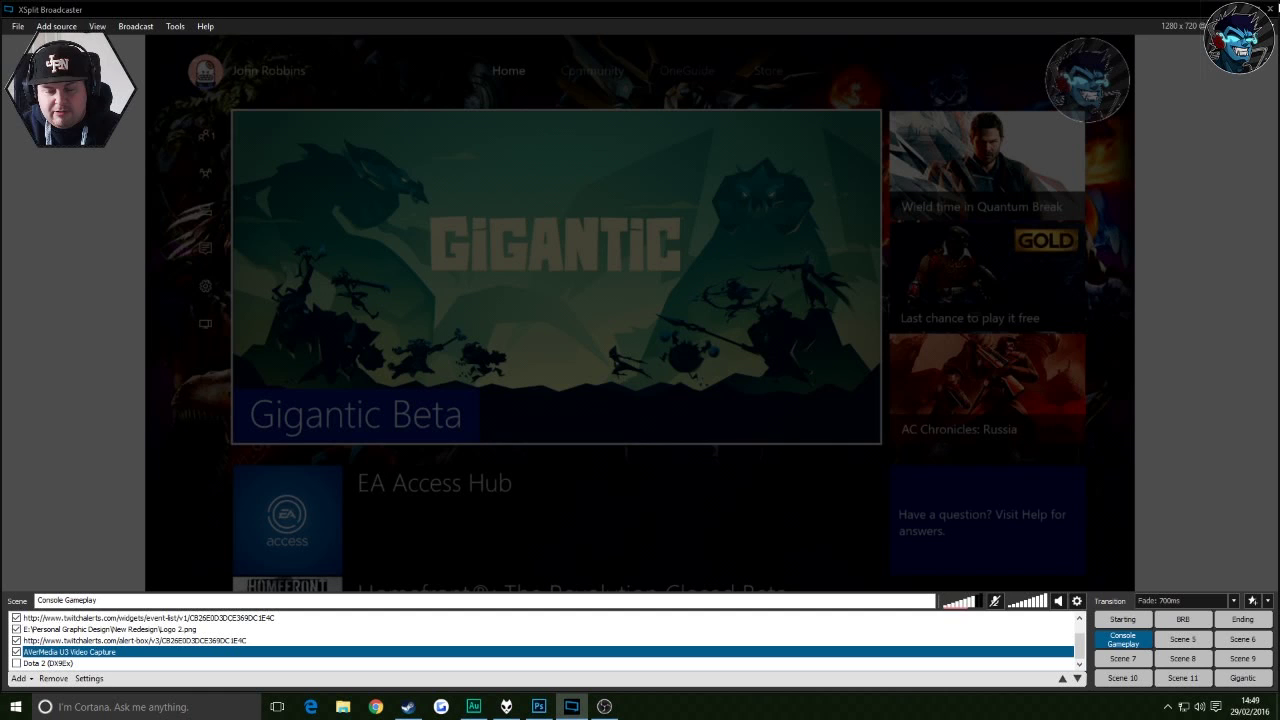
left_click(1187, 15)
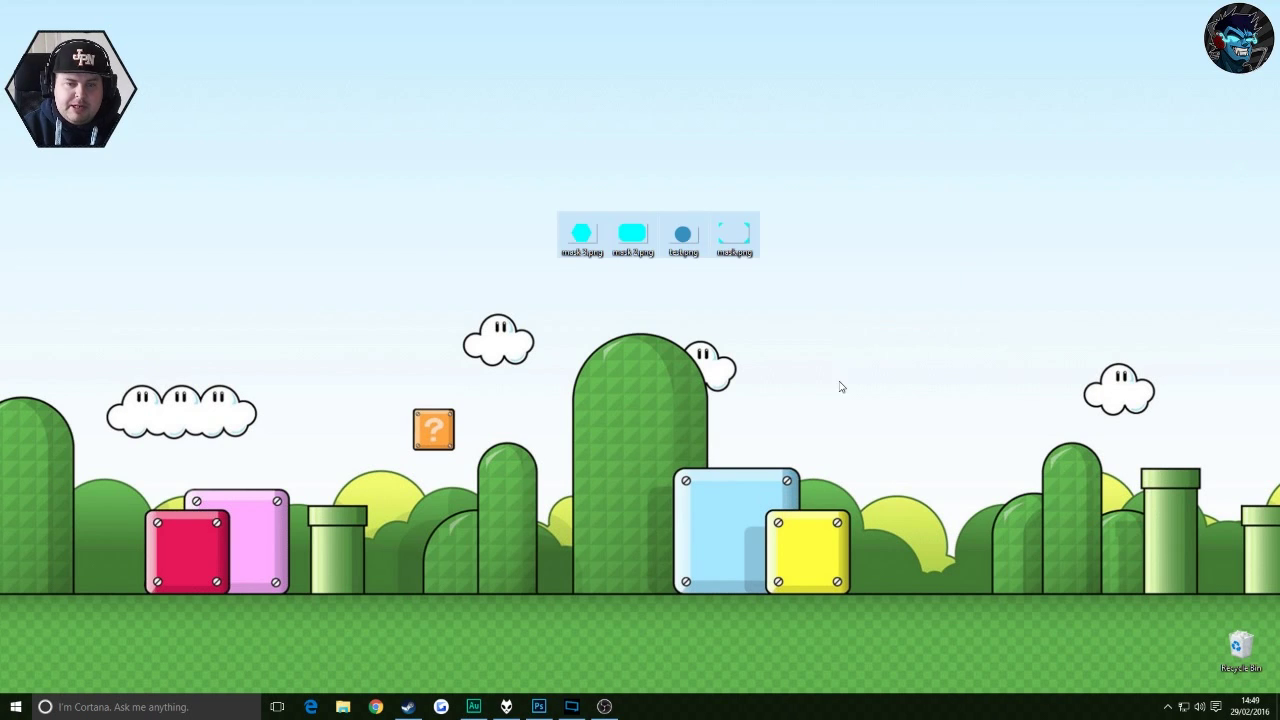
Select the mask image files on the desktop.
left_click(691, 306)
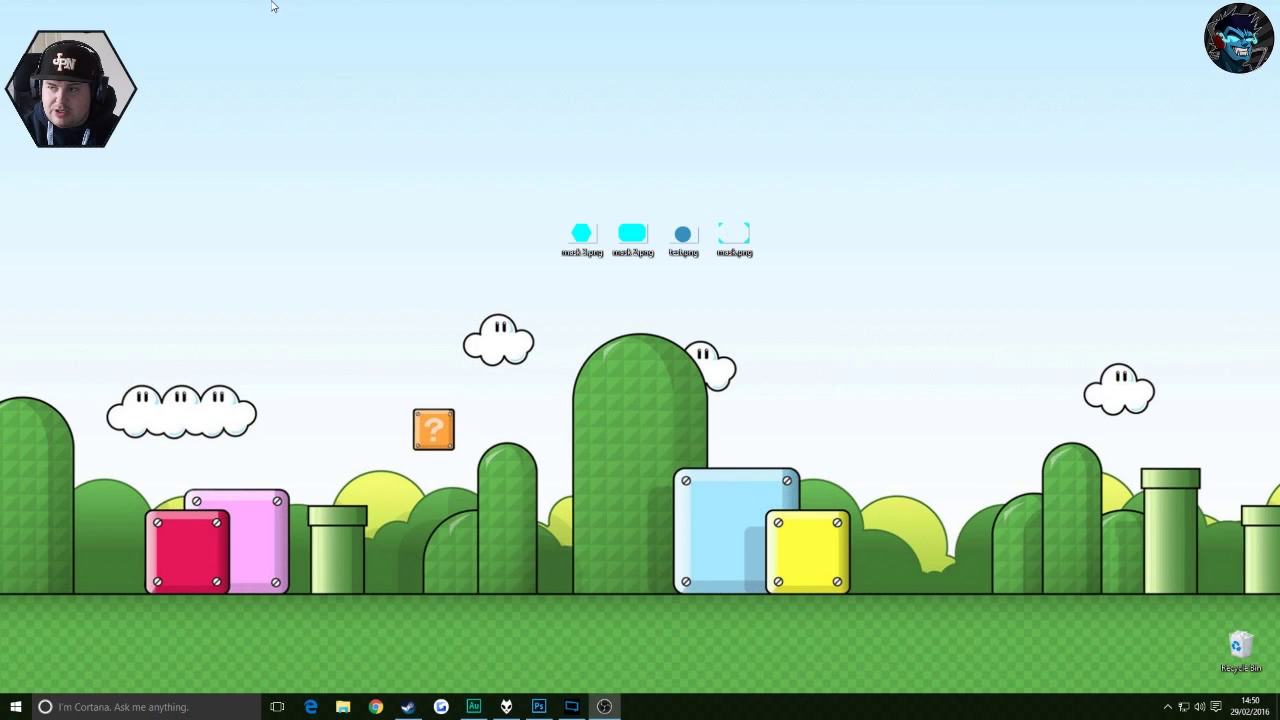
Bring OBS Studio forward and open the Webcam's Image Mask/Blend filter settings.
left_click(604, 706)
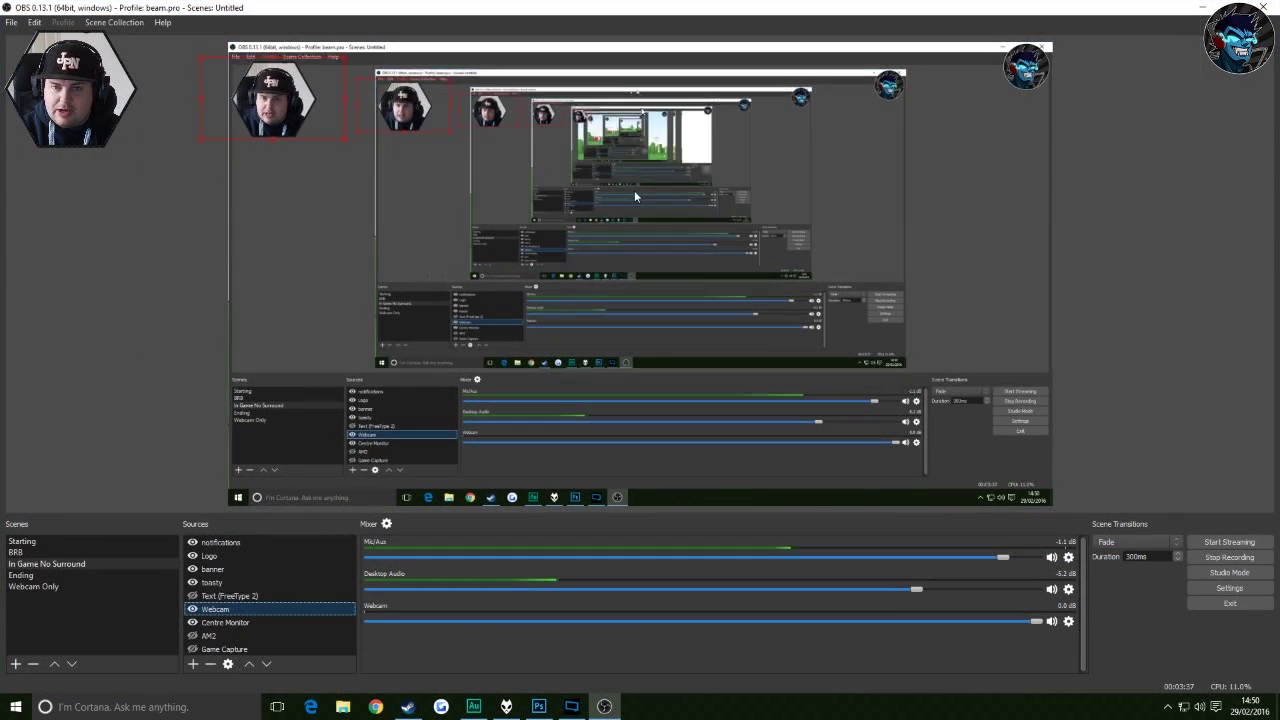
right_click(232, 609)
left_click(260, 593)
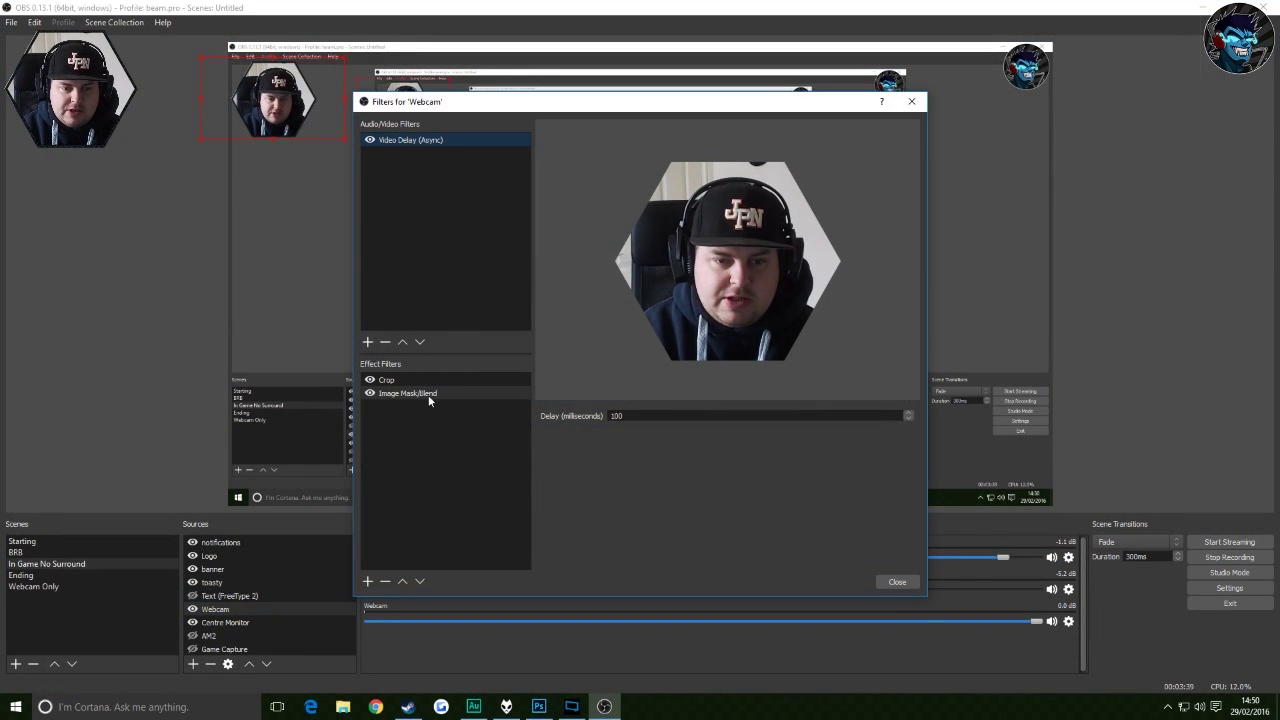
left_click(428, 393)
Try mask.png as the webcam's mask image.
left_click(888, 434)
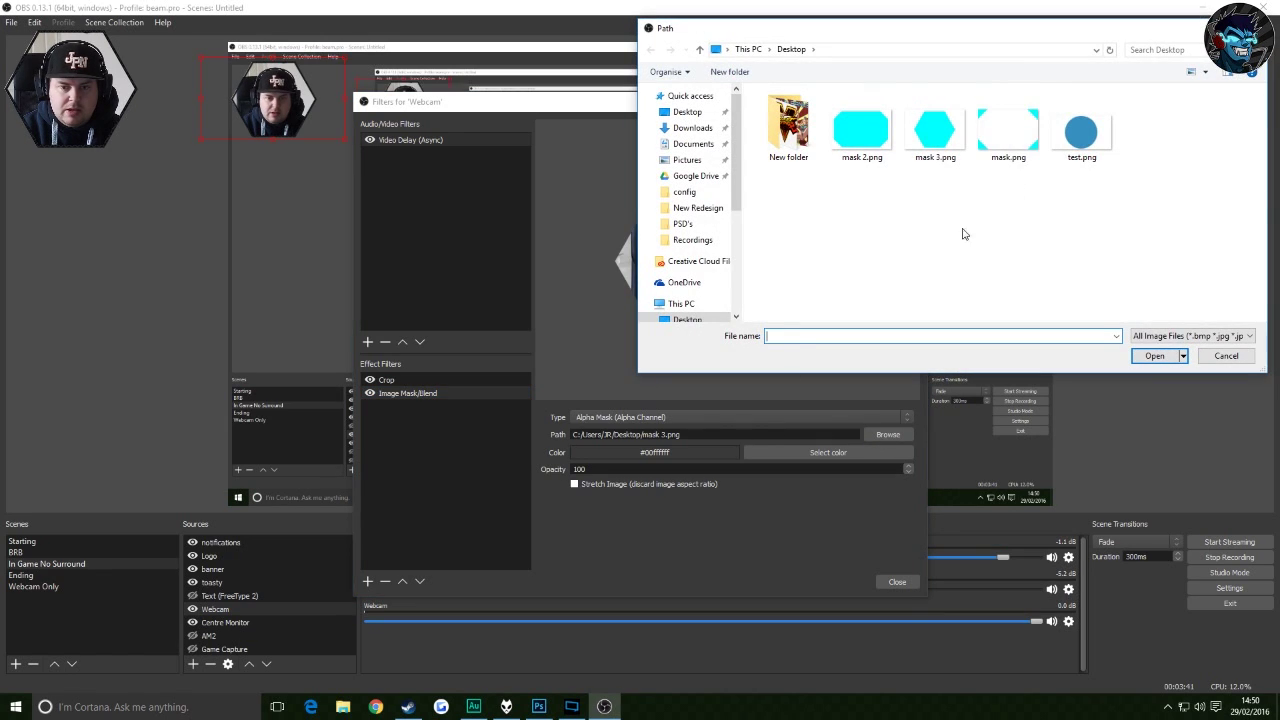
left_click(1008, 128)
left_click(1155, 356)
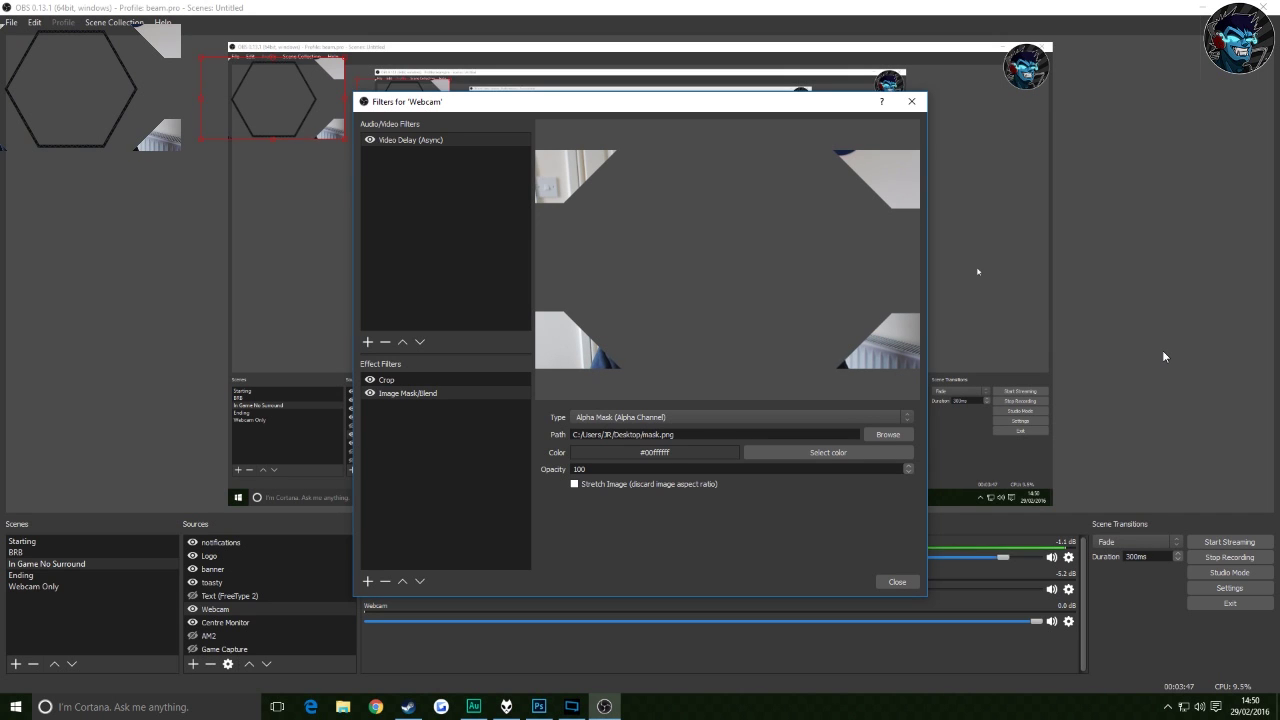
Restore the hexagon mask 3.png and close the Filters window.
left_click(882, 435)
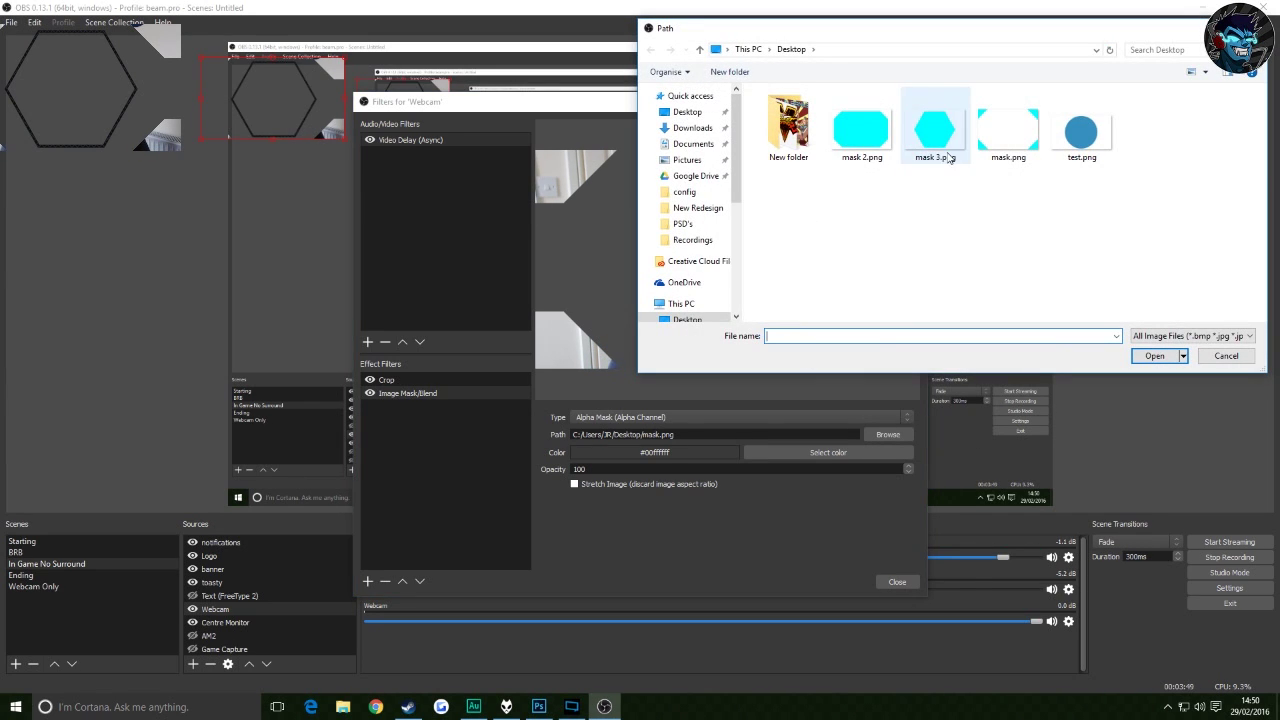
left_click(935, 130)
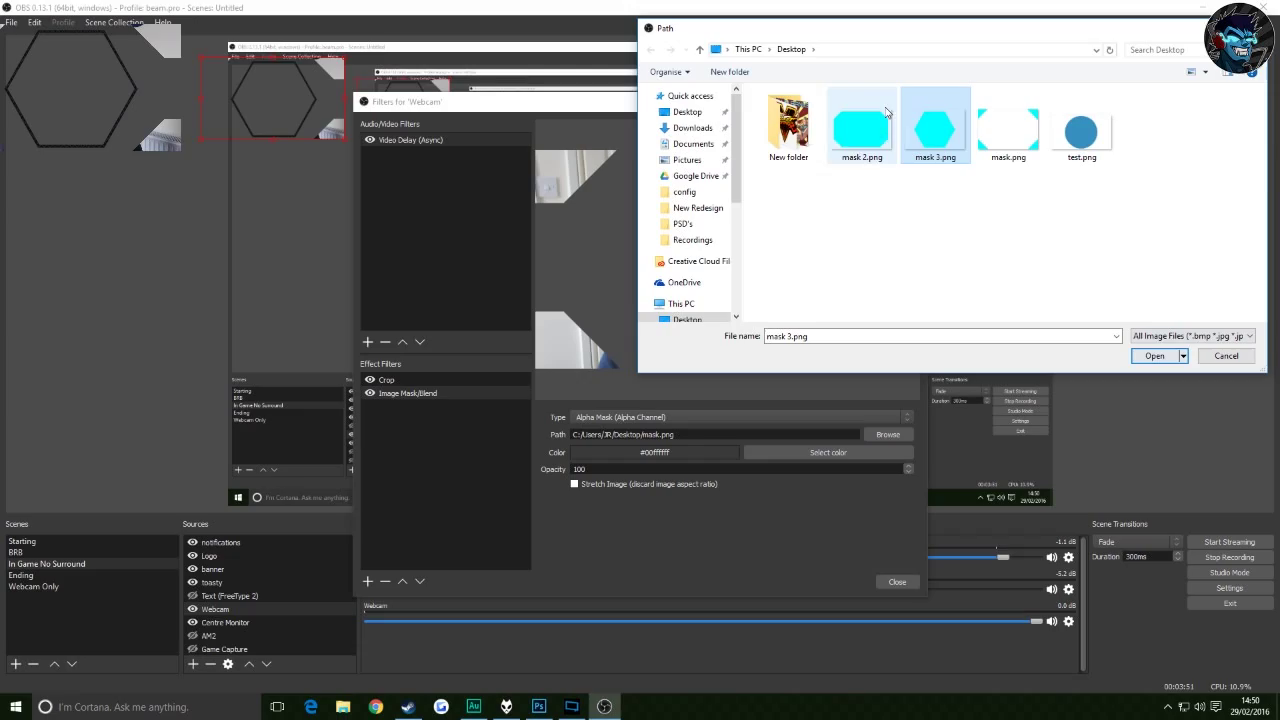
left_click(1155, 356)
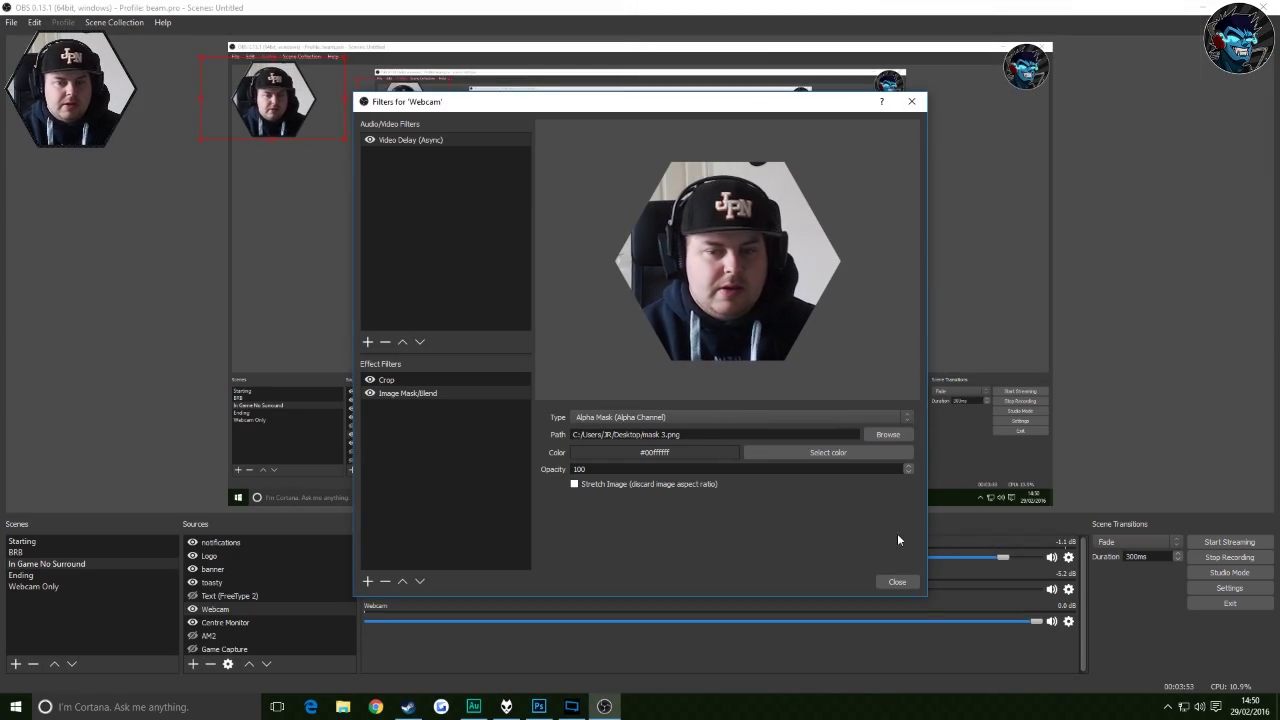
left_click(896, 581)
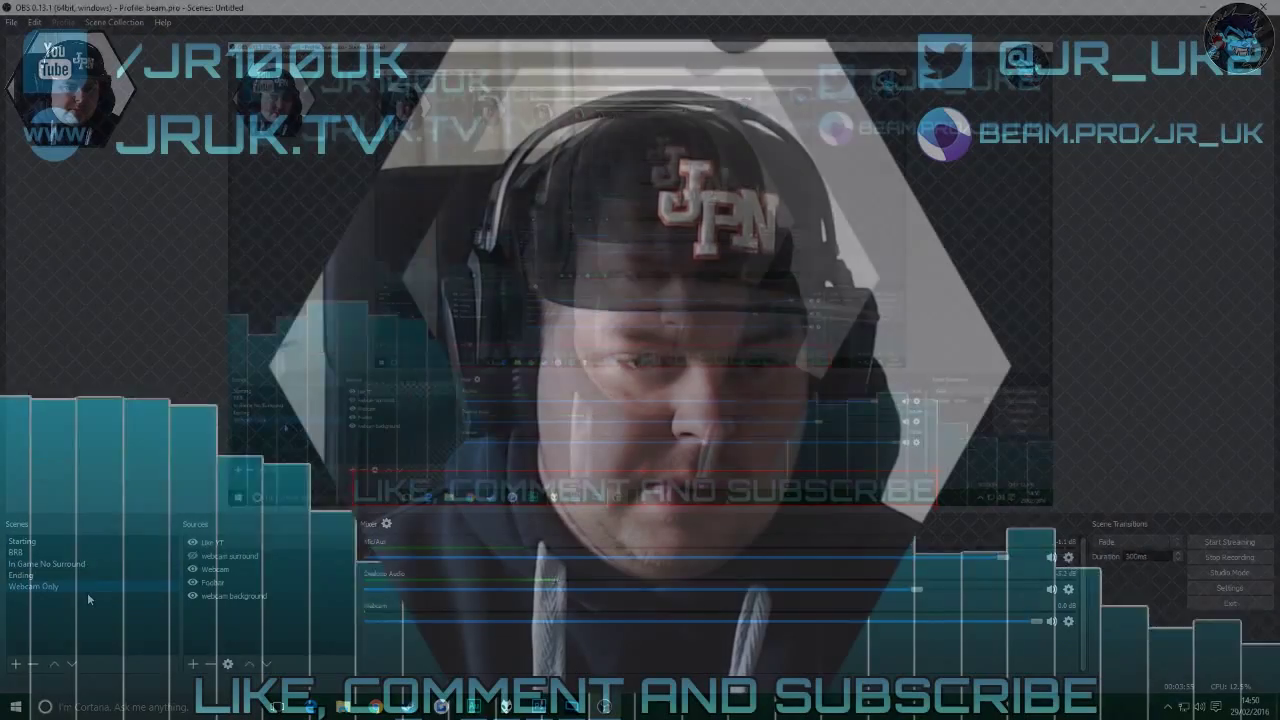